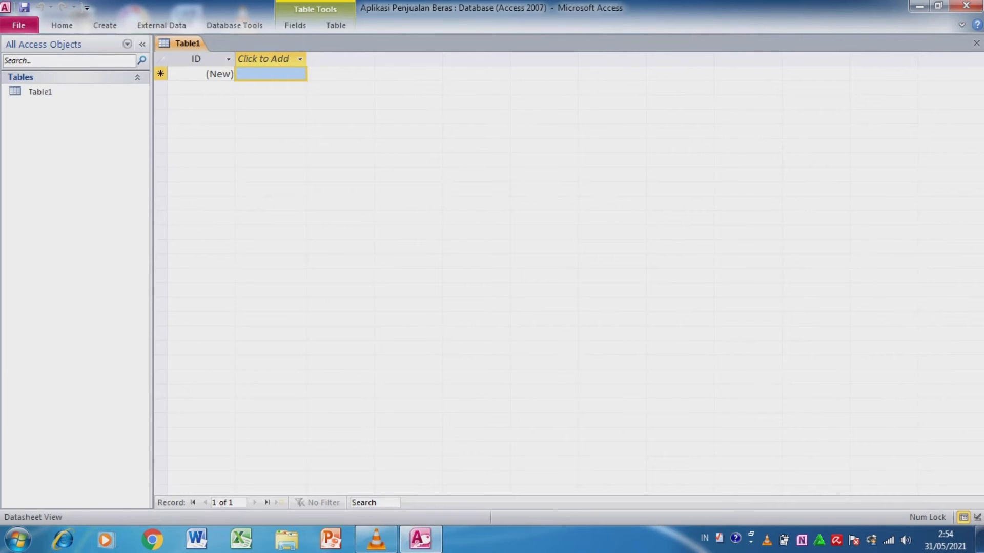
# - Close the blank table and design a new table with the fields Kode Barang, Nama Barang, Harga Beli and Harga Jual
pyautogui.click(976, 43)
pyautogui.click(105, 26)
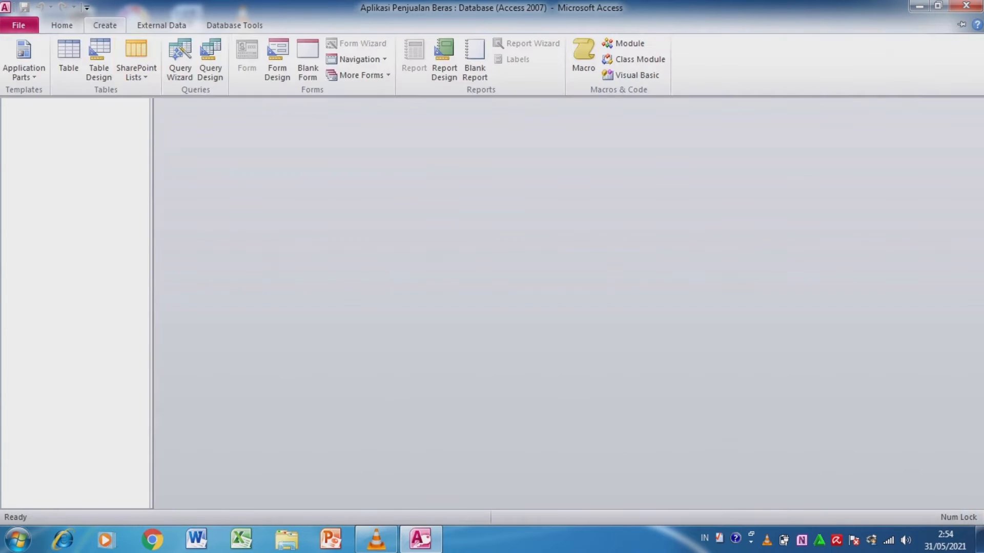
pyautogui.click(99, 59)
pyautogui.write('Kod')
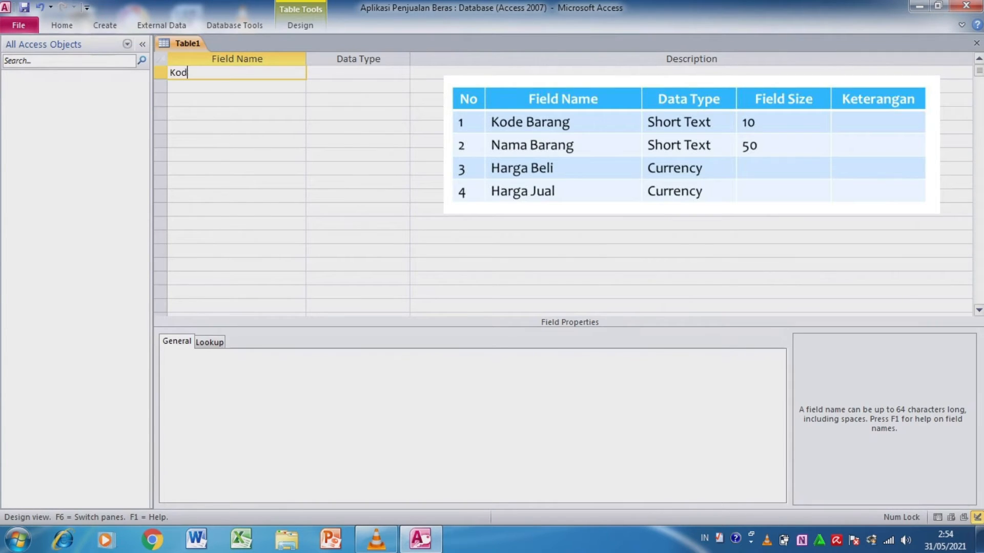
pyautogui.write('e Barang')
pyautogui.press('Down')
pyautogui.write('Nama Barang')
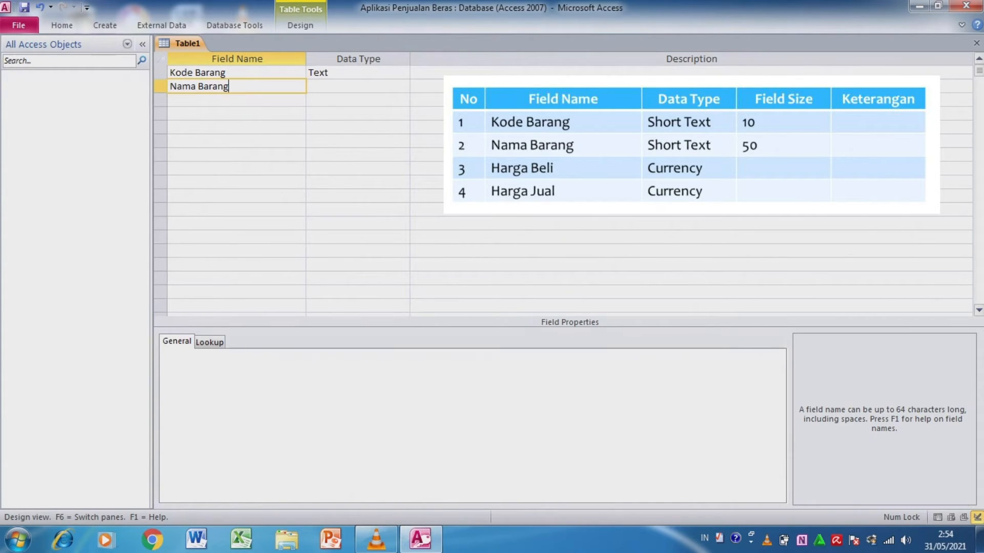
pyautogui.press('Down')
pyautogui.write('Harga Beli')
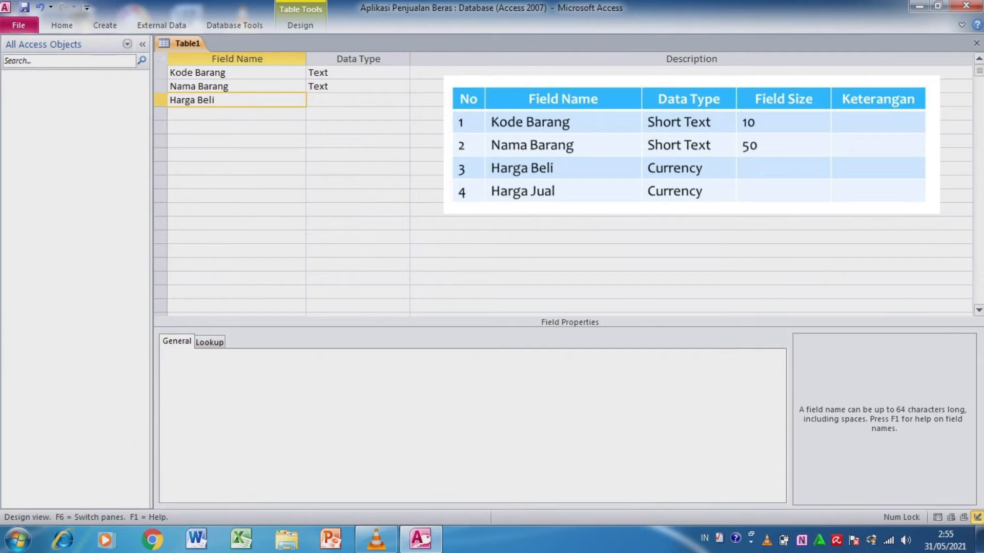
pyautogui.press('Down')
pyautogui.write('Harga Jual')
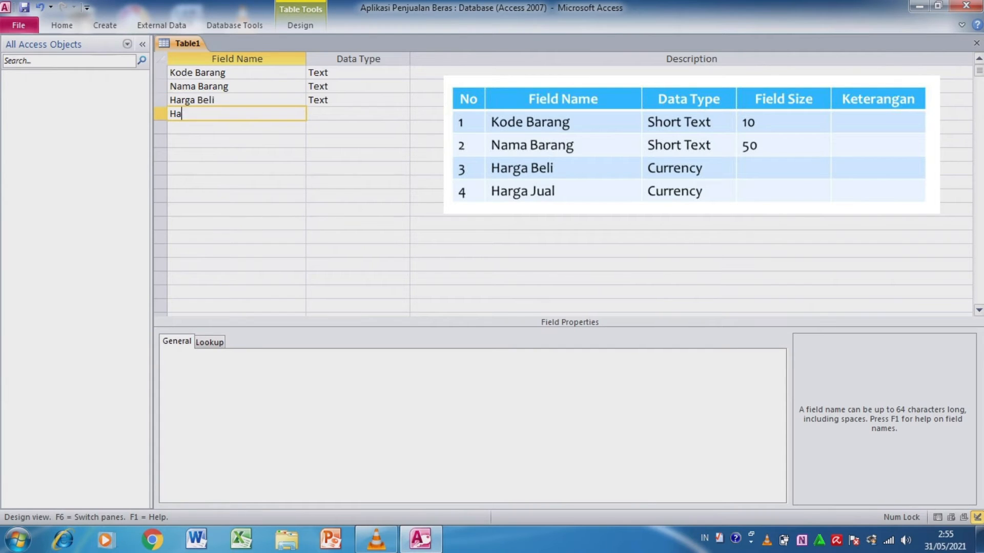
# - Set the field size of Kode Barang to 10
pyautogui.click(227, 73)
pyautogui.click(273, 355)
pyautogui.press('BackSpace')
pyautogui.press('BackSpace')
pyautogui.press('BackSpace')
pyautogui.write('10')
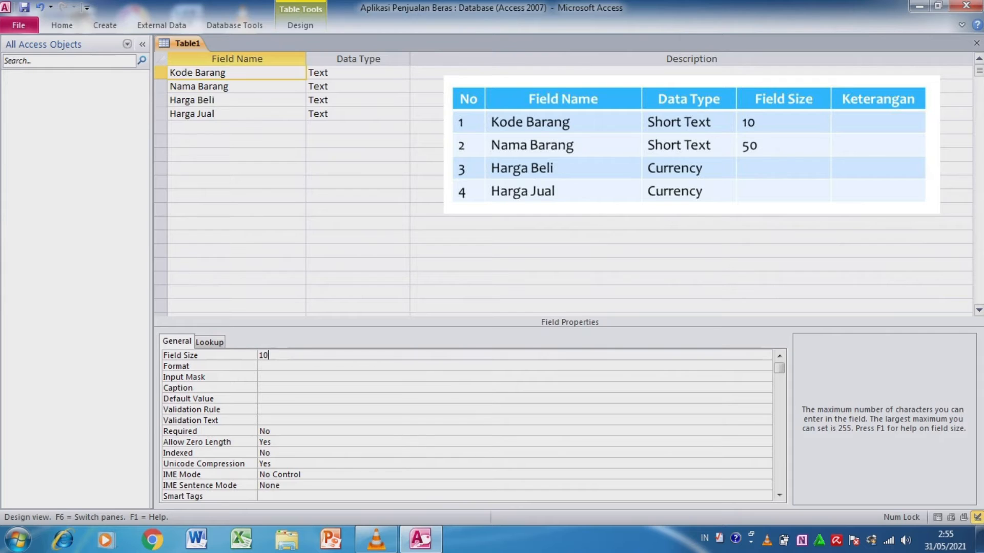
# - Set the field size of Nama Barang to 50
pyautogui.click(228, 86)
pyautogui.click(273, 355)
pyautogui.press('BackSpace')
pyautogui.press('BackSpace')
pyautogui.press('BackSpace')
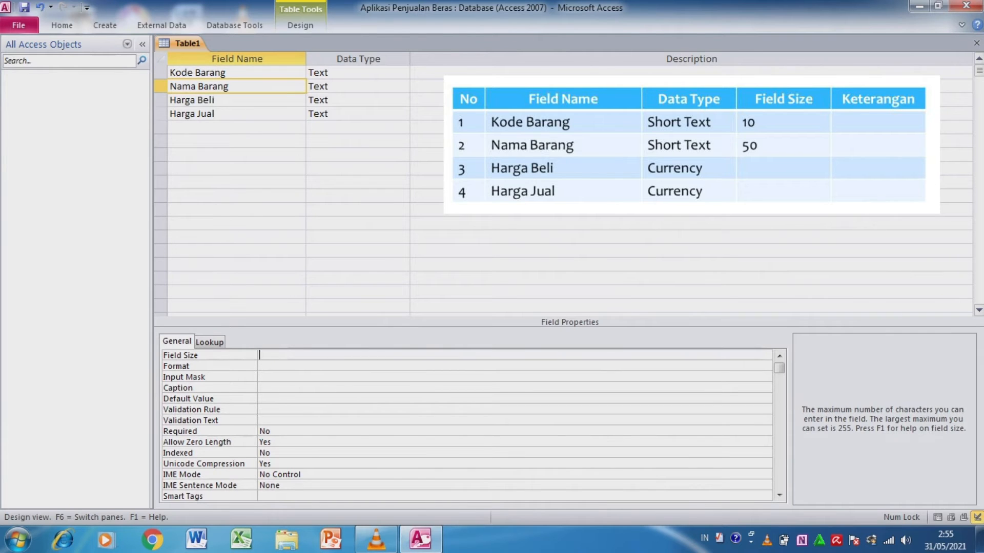
pyautogui.write('50')
# - Change the data type of both Harga Beli and Harga Jual to Currency
pyautogui.doubleClick(358, 100)
pyautogui.click(403, 100)
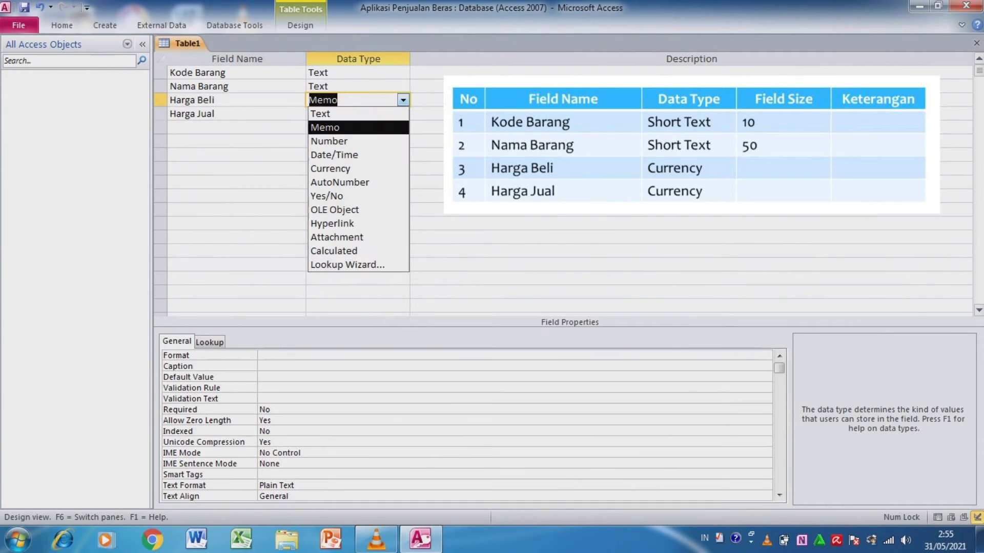
pyautogui.click(353, 168)
pyautogui.click(379, 114)
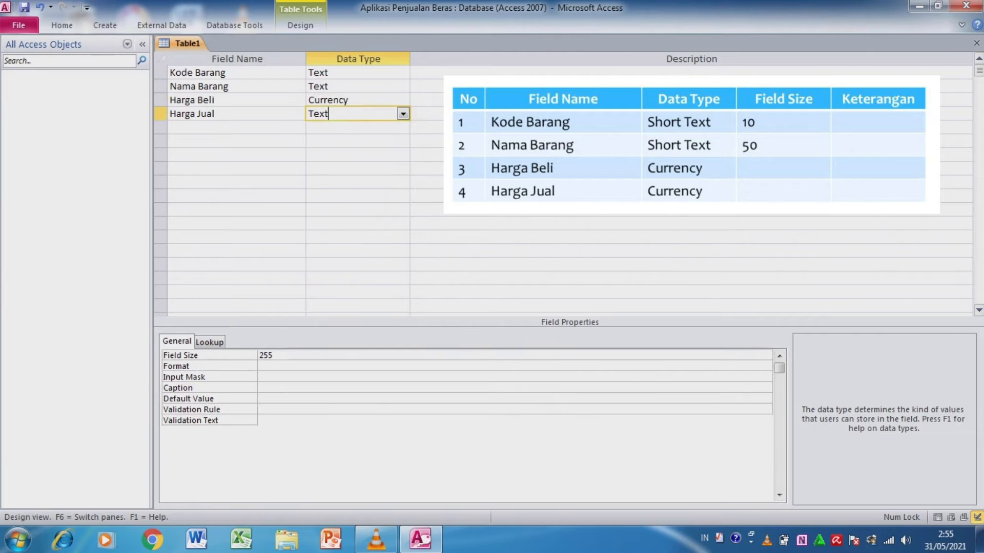
pyautogui.click(404, 113)
pyautogui.click(329, 183)
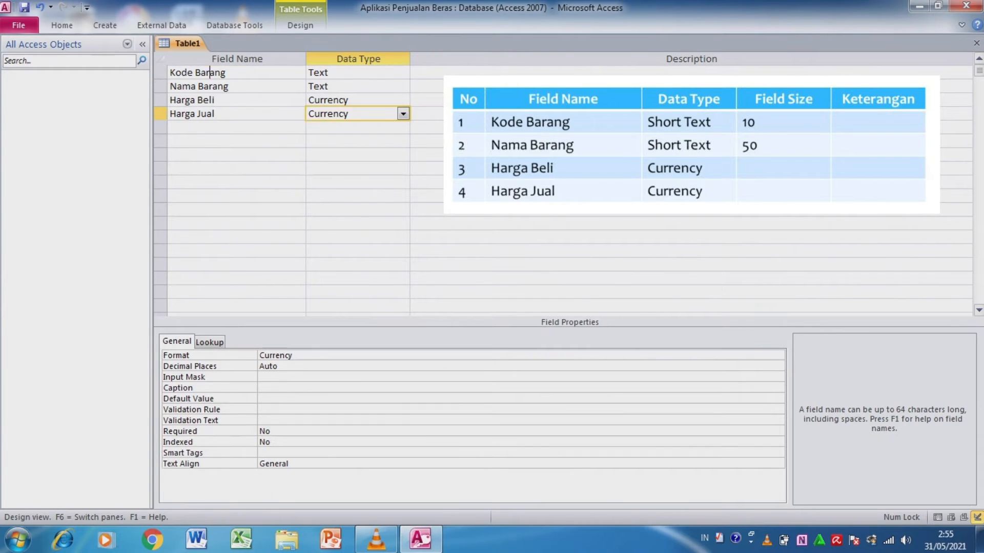
# - Make Kode Barang the primary key and close the table, saving it as Tabel Barang
pyautogui.rightClick(213, 72)
pyautogui.click(258, 78)
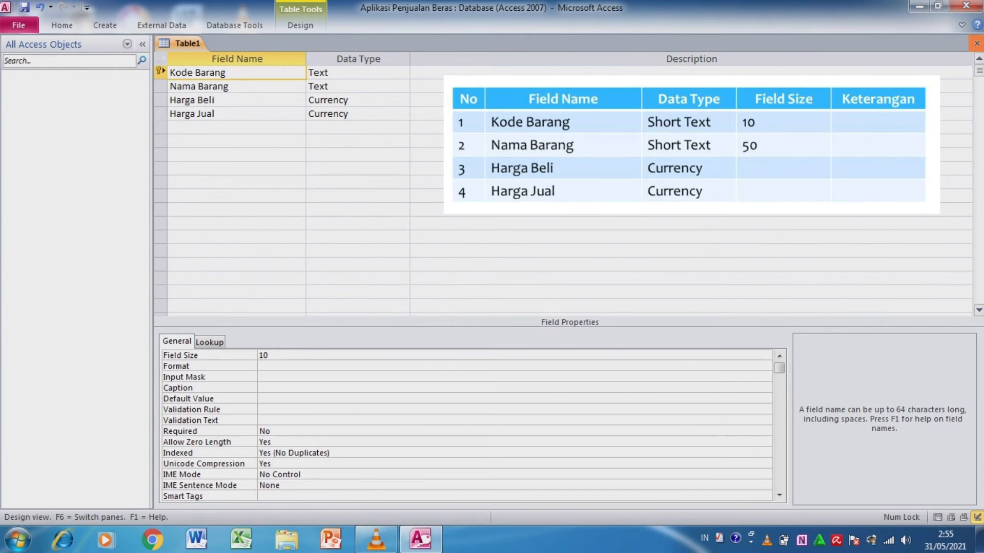
pyautogui.click(976, 43)
pyautogui.press('Return')
pyautogui.press('BackSpace')
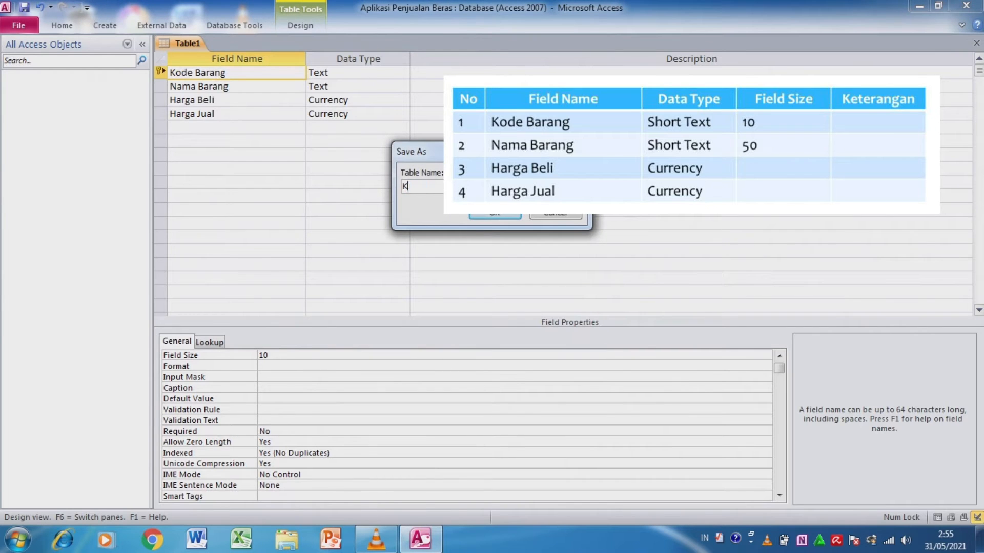
pyautogui.write('Tabel Baran')
pyautogui.press('Return')
# - Create another table in Design View with the fields Nota, Kode Barang, Jumlah Jual and Total Jual
pyautogui.click(105, 25)
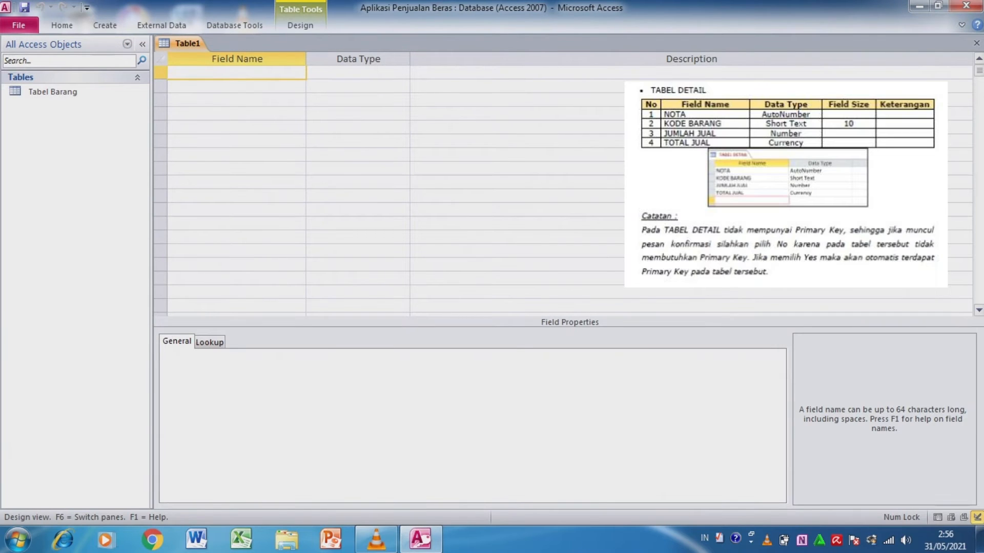
pyautogui.write('Nota')
pyautogui.press('Down')
pyautogui.write('Kode Barang')
pyautogui.press('Down')
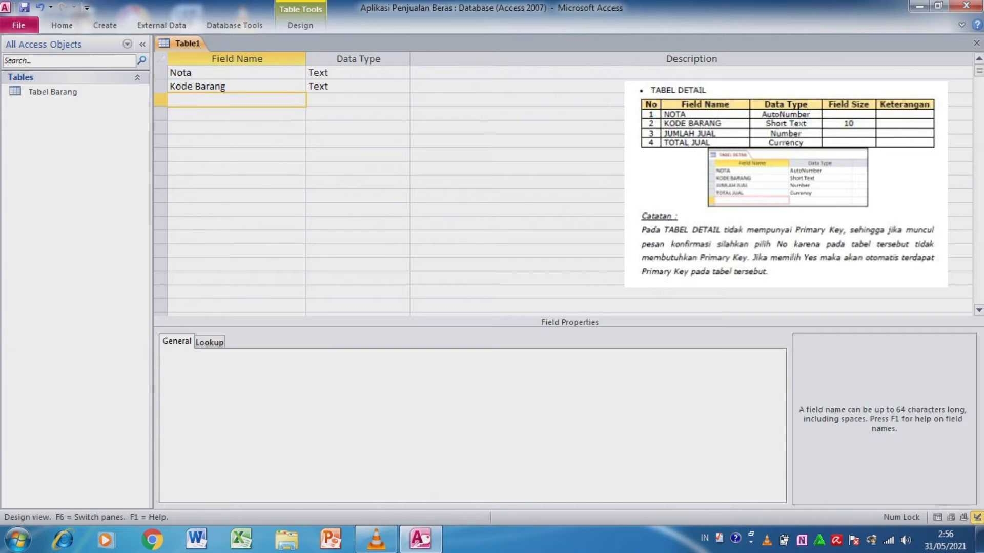
pyautogui.write('Jumlah Jual')
pyautogui.press('Down')
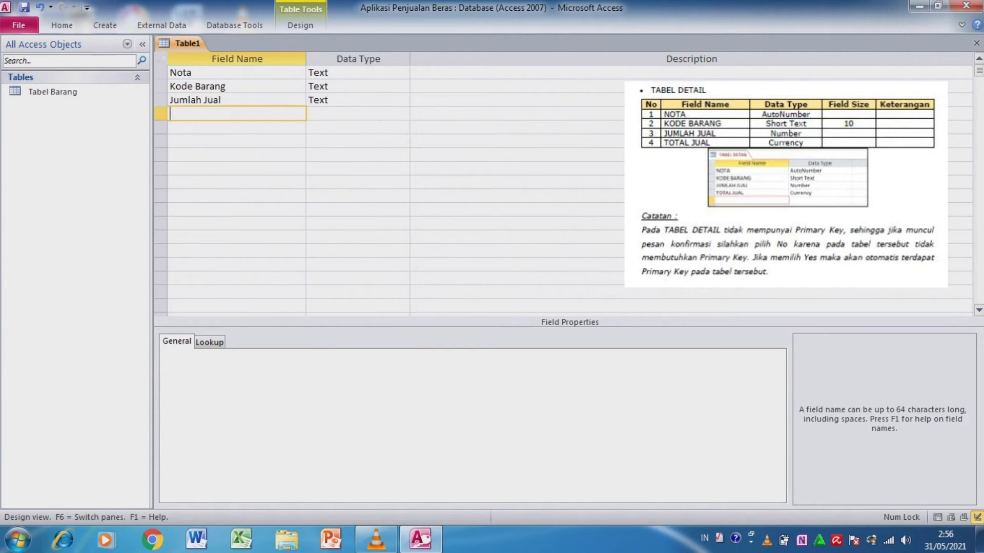
pyautogui.write('Total Jual')
# - Set the field size of Jumlah Jual to 10
pyautogui.click(222, 100)
pyautogui.click(273, 356)
pyautogui.press('BackSpace')
pyautogui.press('BackSpace')
pyautogui.press('BackSpace')
pyautogui.write('10')
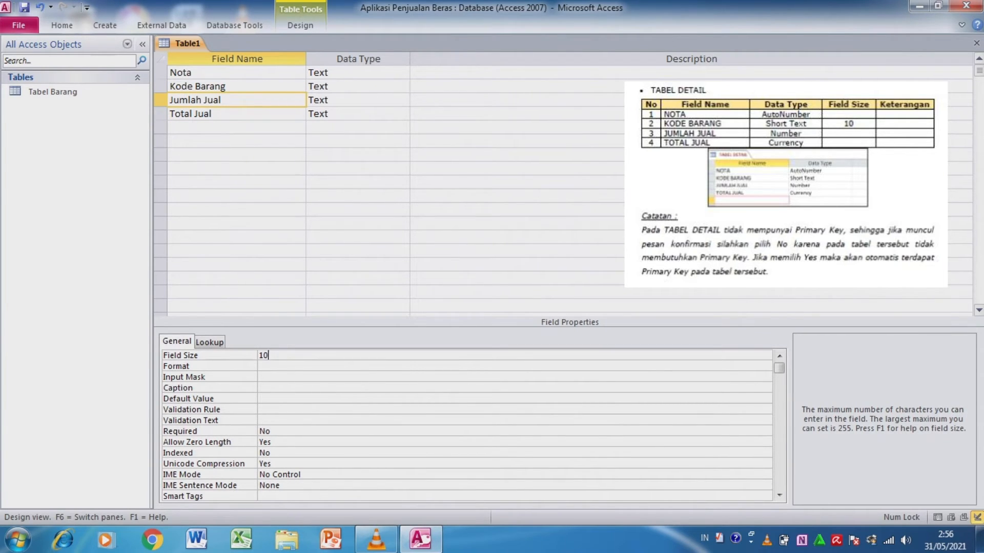
# - Change the data type of the Nota field to AutoNumber
pyautogui.click(320, 73)
pyautogui.click(403, 72)
pyautogui.doubleClick(354, 155)
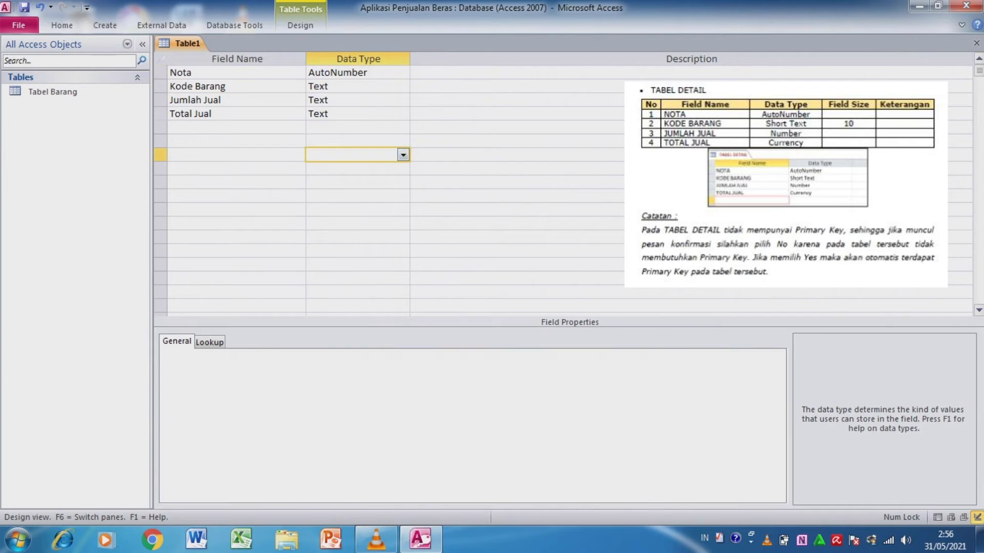
pyautogui.click(403, 86)
pyautogui.click(404, 86)
# - Change the data type of Jumlah Jual to Number and of Total Jual to Currency
pyautogui.doubleClick(354, 100)
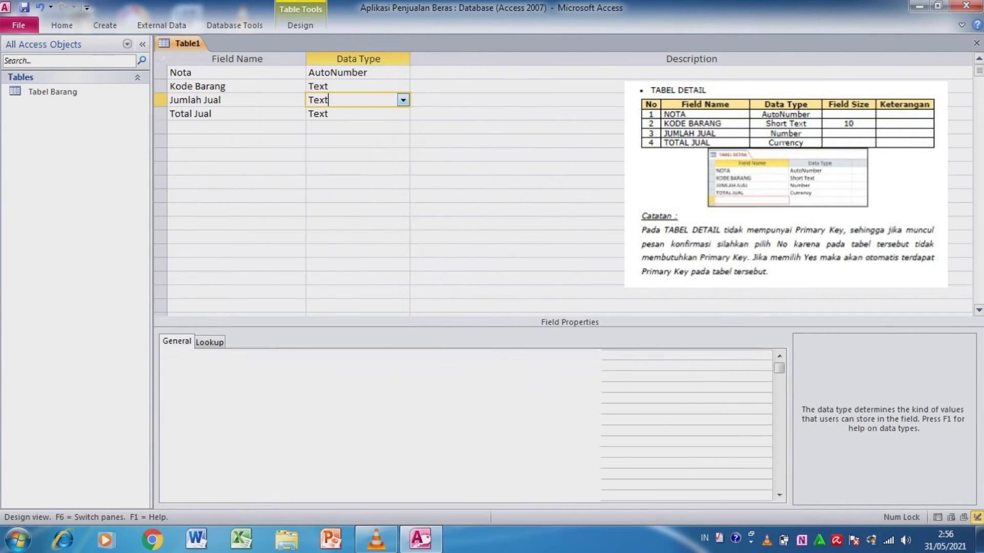
pyautogui.click(403, 100)
pyautogui.click(353, 142)
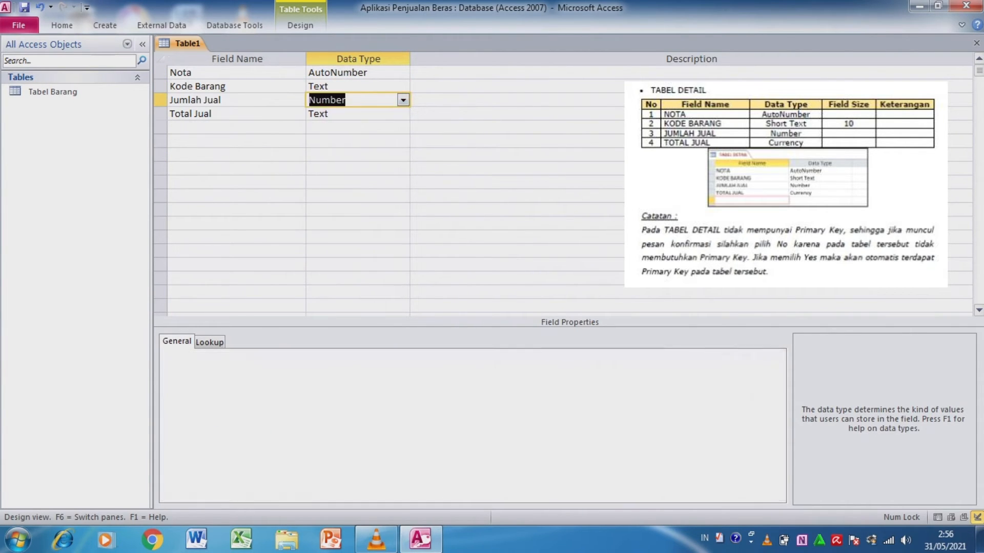
pyautogui.click(404, 114)
pyautogui.click(403, 114)
pyautogui.click(354, 182)
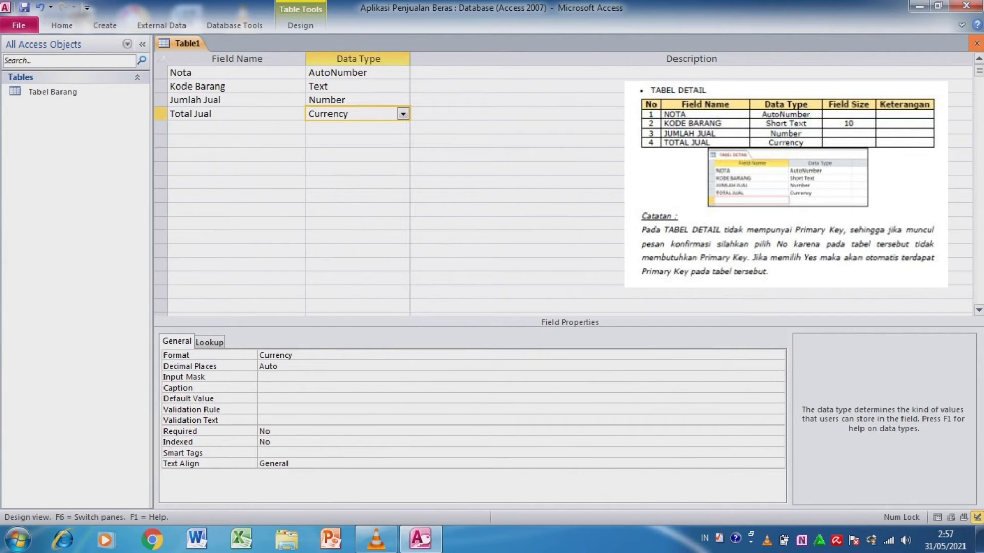
pyautogui.click(976, 43)
pyautogui.click(439, 305)
pyautogui.write('Tabel Detail')
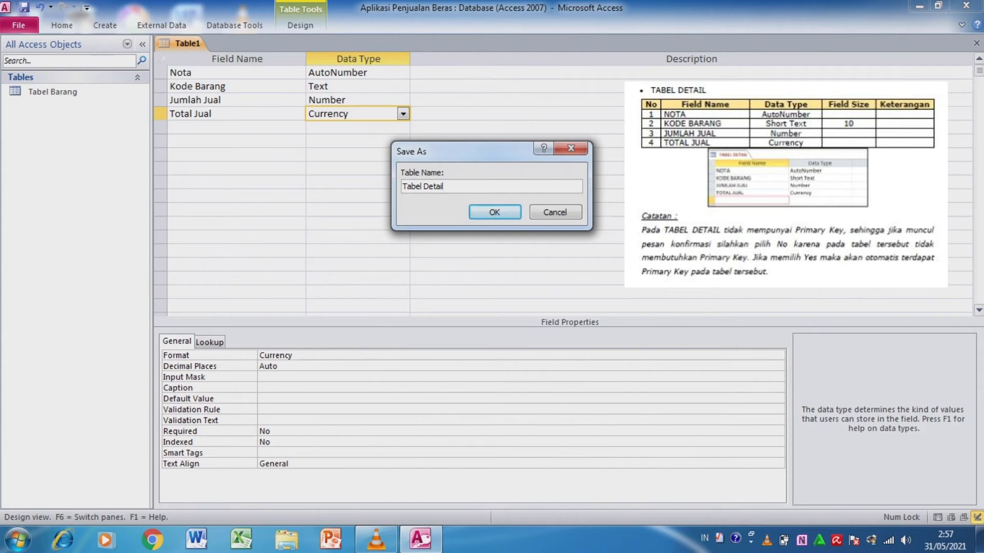
pyautogui.press('Return')
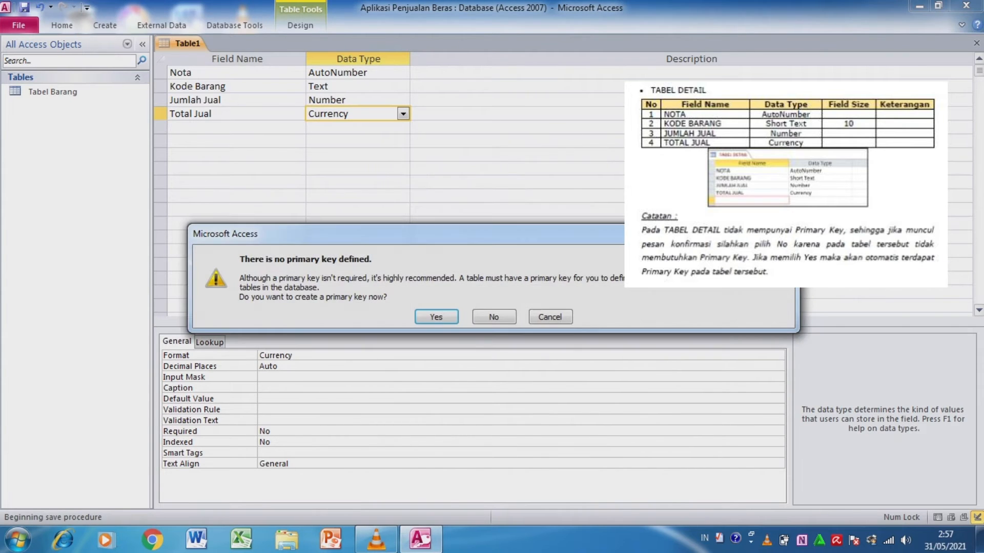
pyautogui.click(788, 232)
pyautogui.click(243, 74)
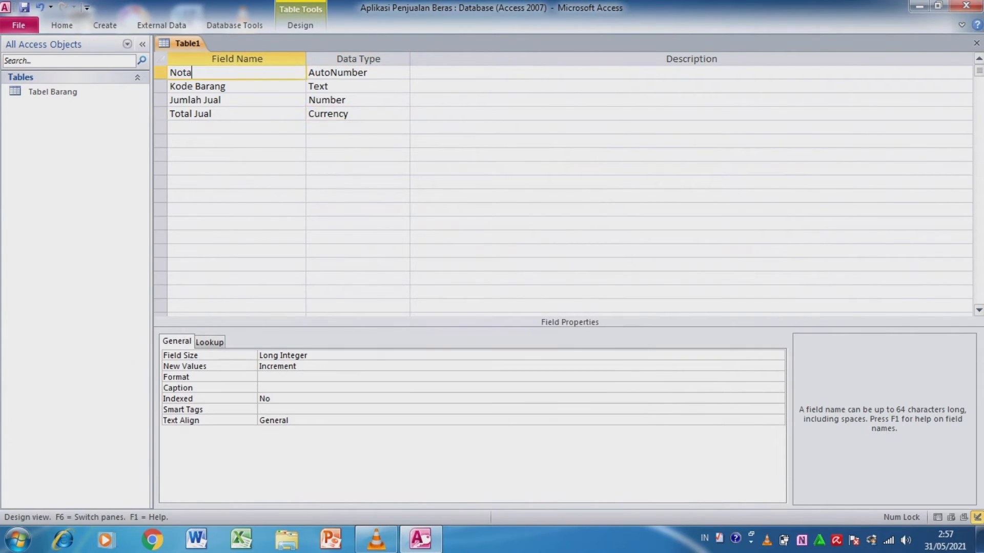
pyautogui.rightClick(243, 73)
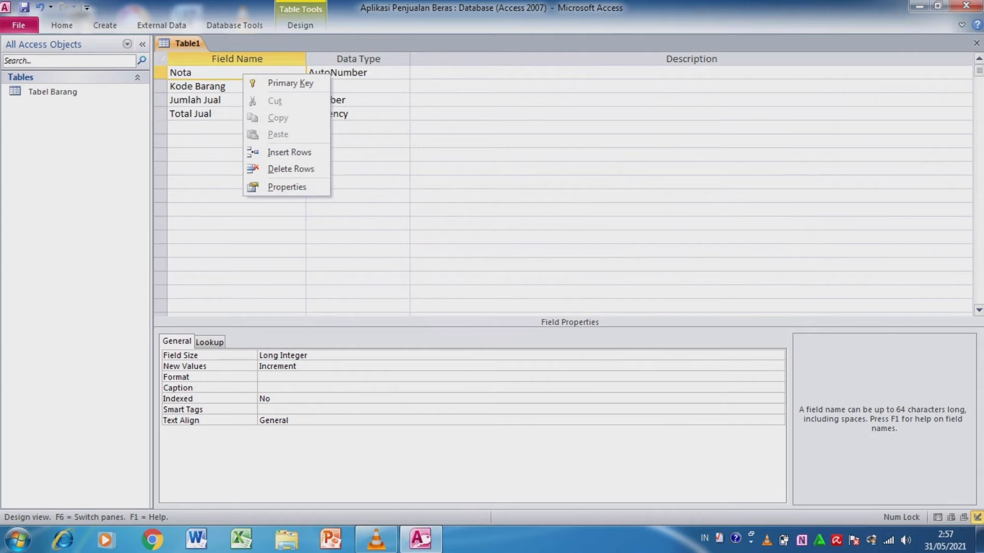
pyautogui.click(362, 196)
# - Close the table, saving it as Tabel Detail without creating a primary key
pyautogui.click(976, 43)
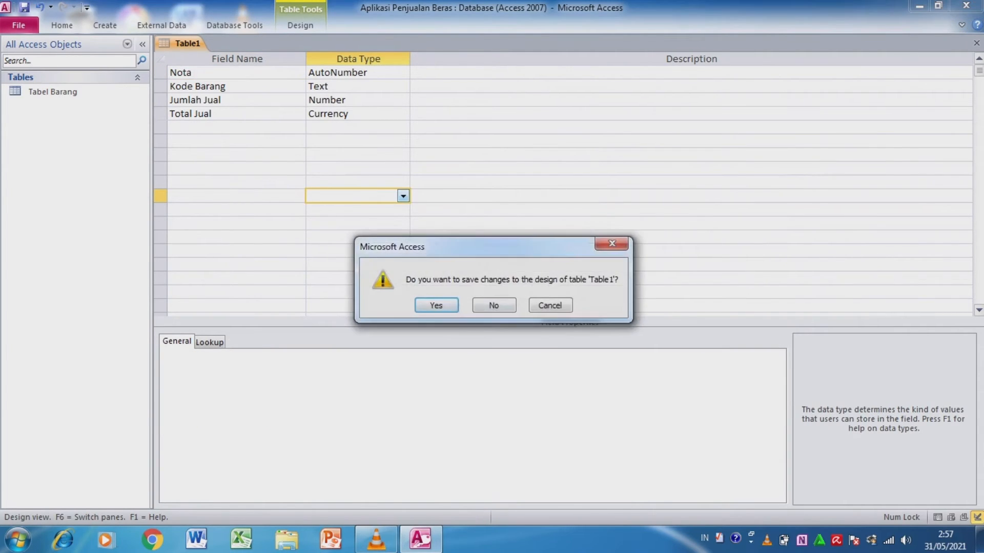
pyautogui.click(435, 306)
pyautogui.write('Tabel Detail')
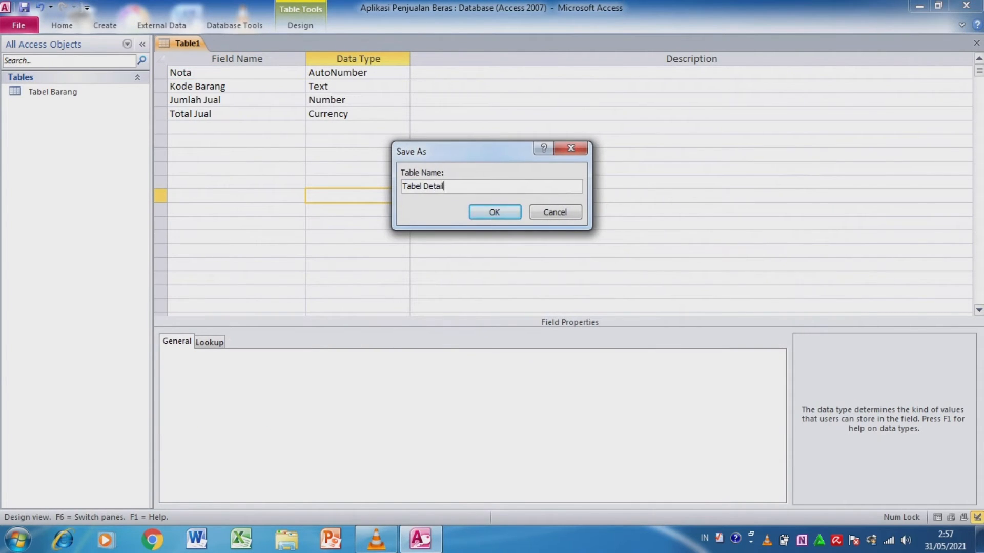
pyautogui.press('Return')
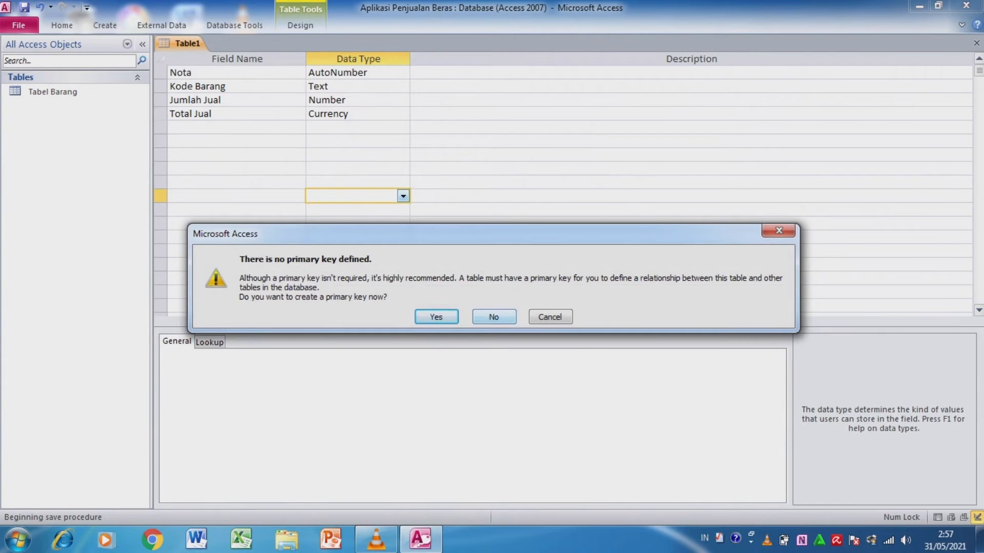
pyautogui.click(494, 317)
# - Create a new table in Design View and add the fields No Pelanggan and Nama Pelanggan
pyautogui.click(105, 25)
pyautogui.click(99, 60)
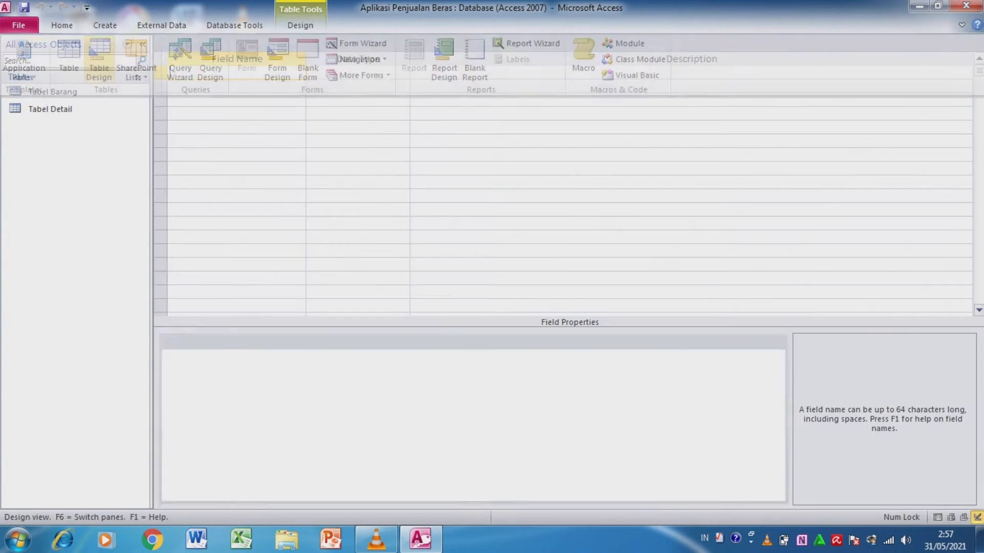
pyautogui.write('No')
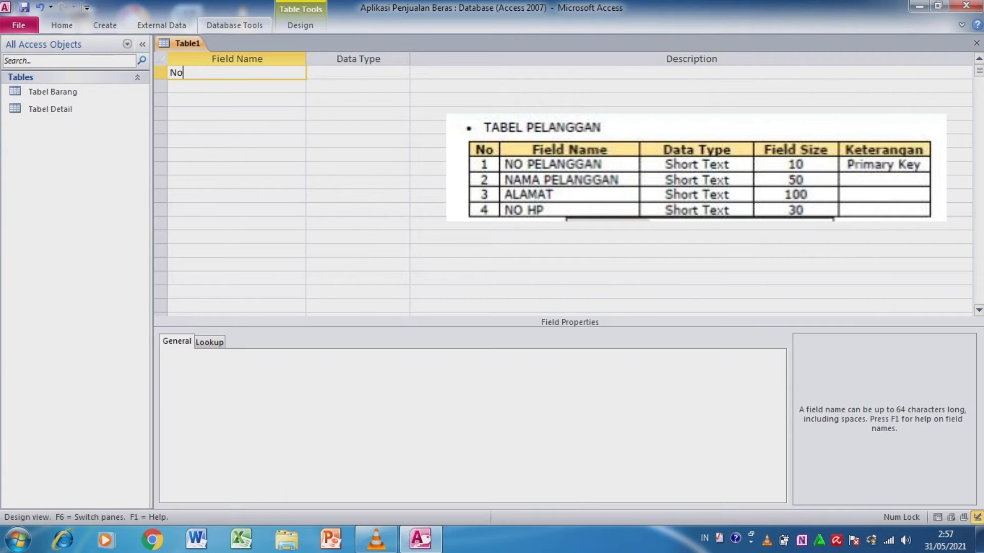
pyautogui.write(' Pelanggan')
pyautogui.press('Return')
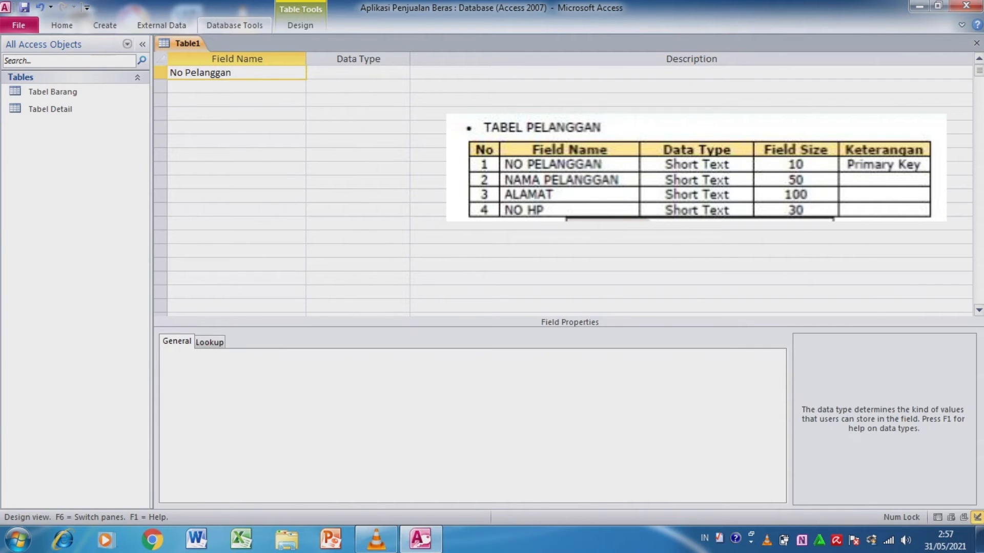
pyautogui.press('Return')
pyautogui.press('Return')
pyautogui.write('Nama Pelanggan')
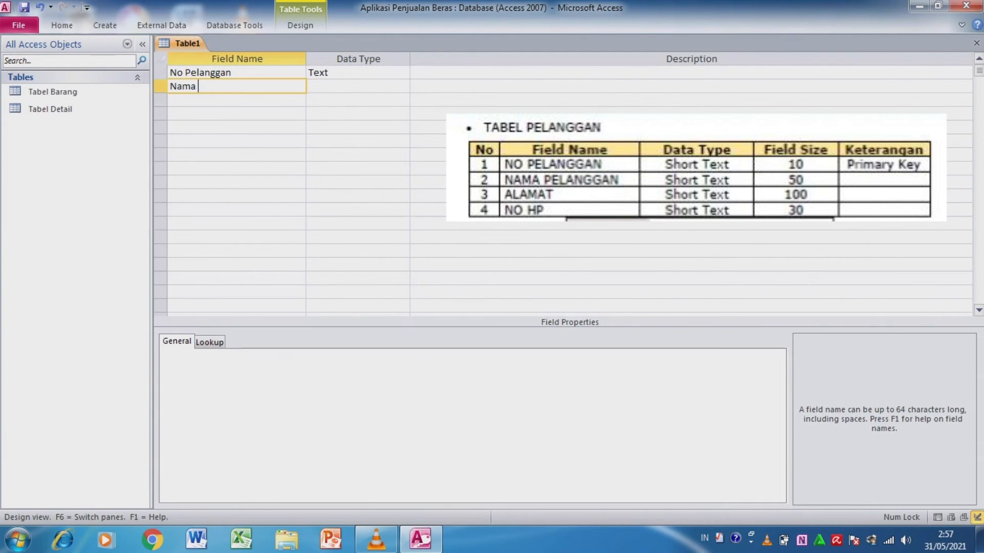
pyautogui.press('Return')
pyautogui.press('Return')
pyautogui.press('Return')
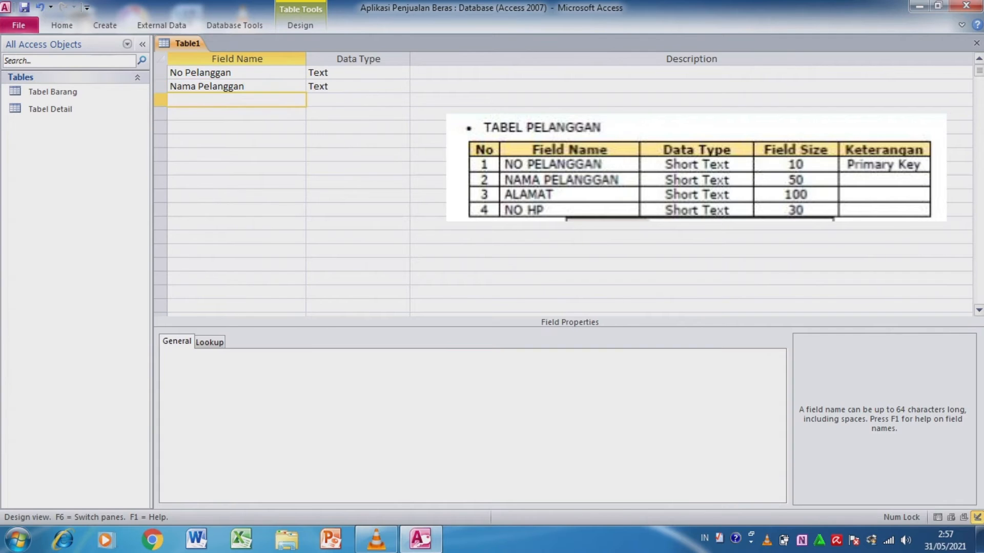
# - Add the fields Alamat and No Hp below Nama Pelanggan
pyautogui.write('Alamat')
pyautogui.press('Return')
pyautogui.press('Return')
pyautogui.press('Return')
pyautogui.write('NoH')
pyautogui.press('BackSpace')
pyautogui.press('BackSpace')
pyautogui.press('BackSpace')
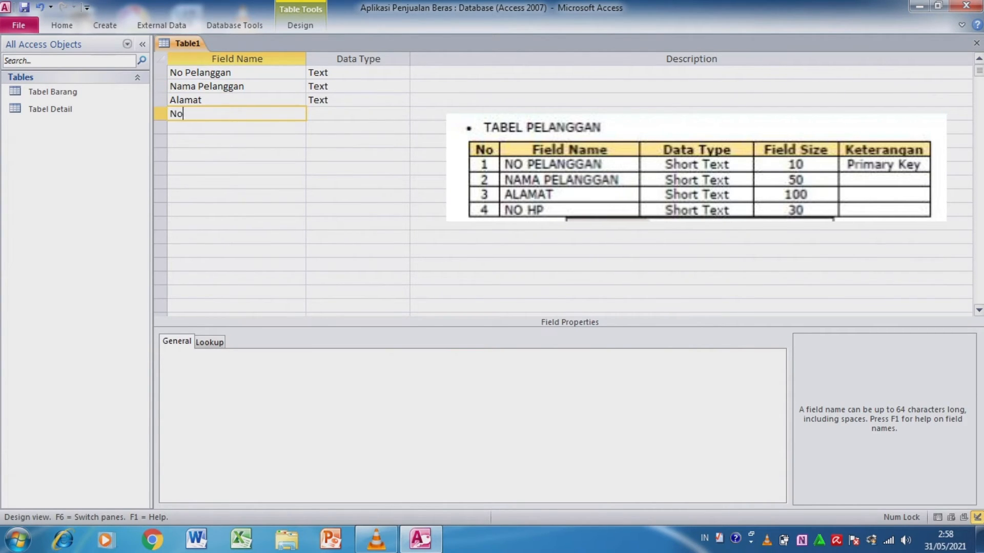
pyautogui.write('No Hp')
pyautogui.click(246, 141)
# - Set the field size of No Pelanggan to 10
pyautogui.click(257, 73)
pyautogui.click(307, 355)
pyautogui.press('BackSpace')
pyautogui.press('BackSpace')
pyautogui.press('BackSpace')
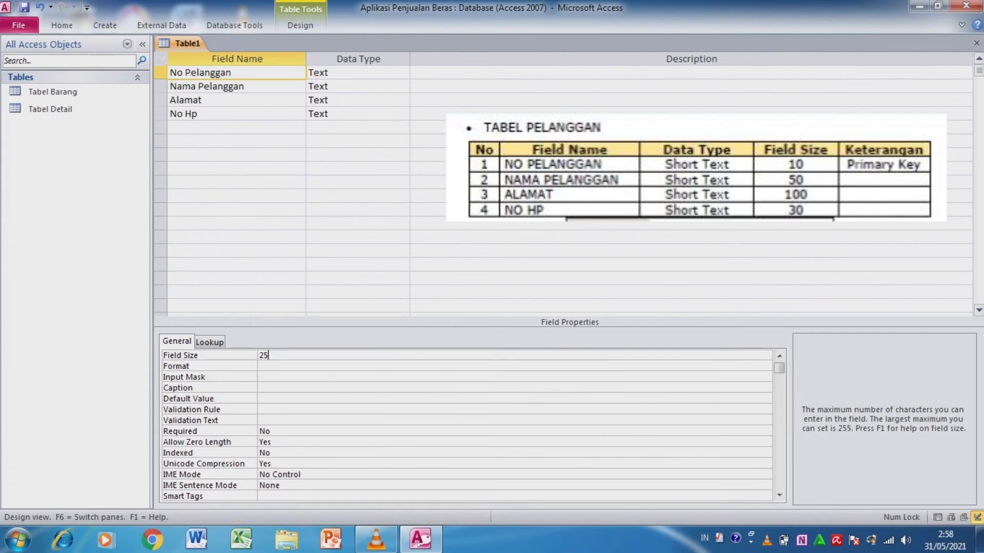
pyautogui.write('10')
pyautogui.click(234, 85)
pyautogui.click(273, 355)
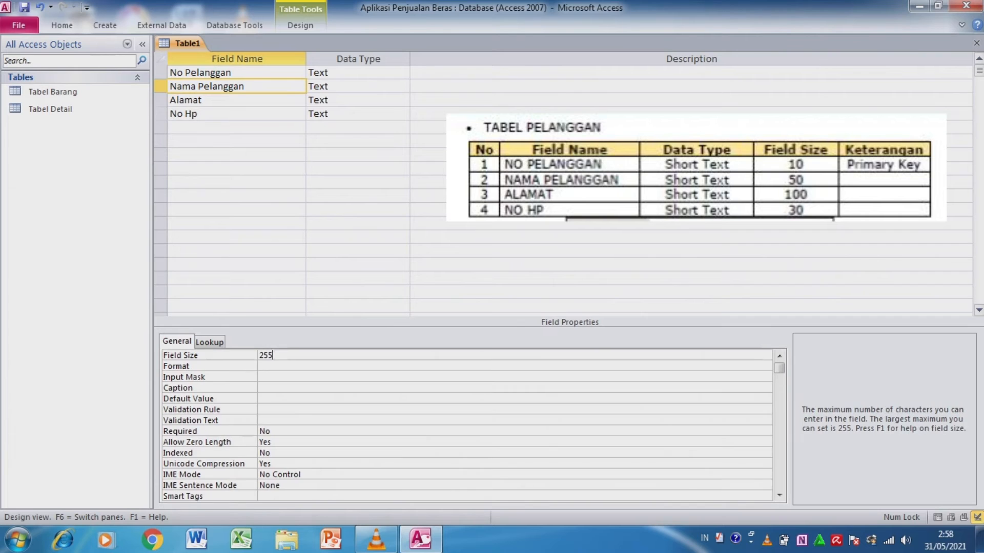
pyautogui.press('BackSpace')
pyautogui.write('100')
# - Set the field size of Alamat to 100
pyautogui.click(233, 100)
pyautogui.click(273, 356)
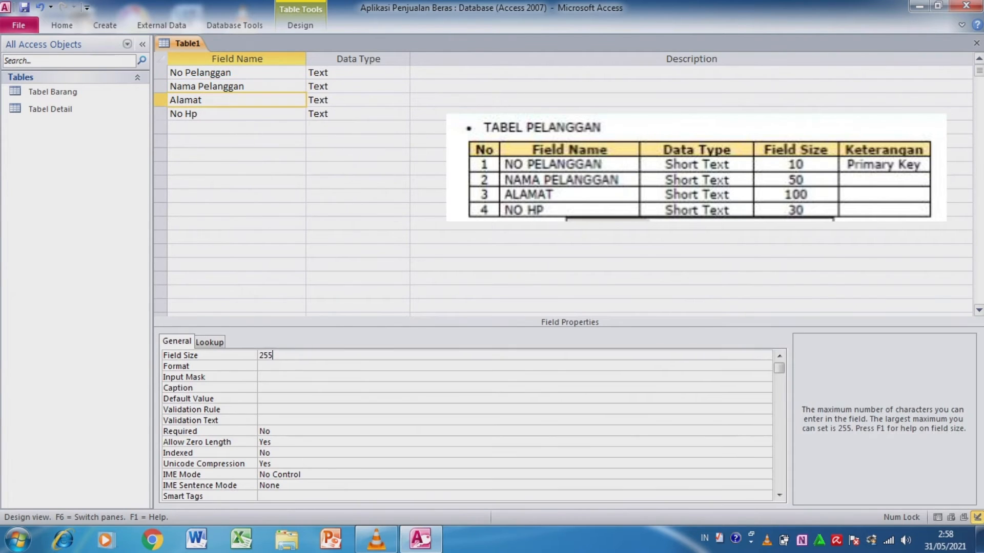
pyautogui.press('BackSpace')
pyautogui.press('BackSpace')
pyautogui.write('100')
# - Set the field size of Nama Pelanggan to 50
pyautogui.click(246, 87)
pyautogui.click(274, 356)
pyautogui.press('BackSpace')
pyautogui.press('BackSpace')
pyautogui.press('BackSpace')
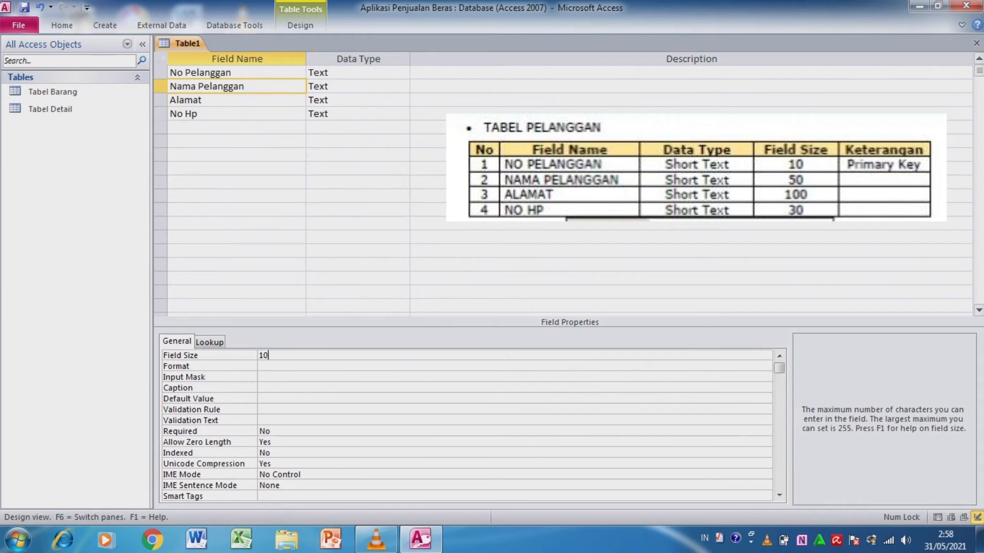
pyautogui.write('50')
# - Set the field size of No Hp to 30
pyautogui.click(233, 114)
pyautogui.click(273, 355)
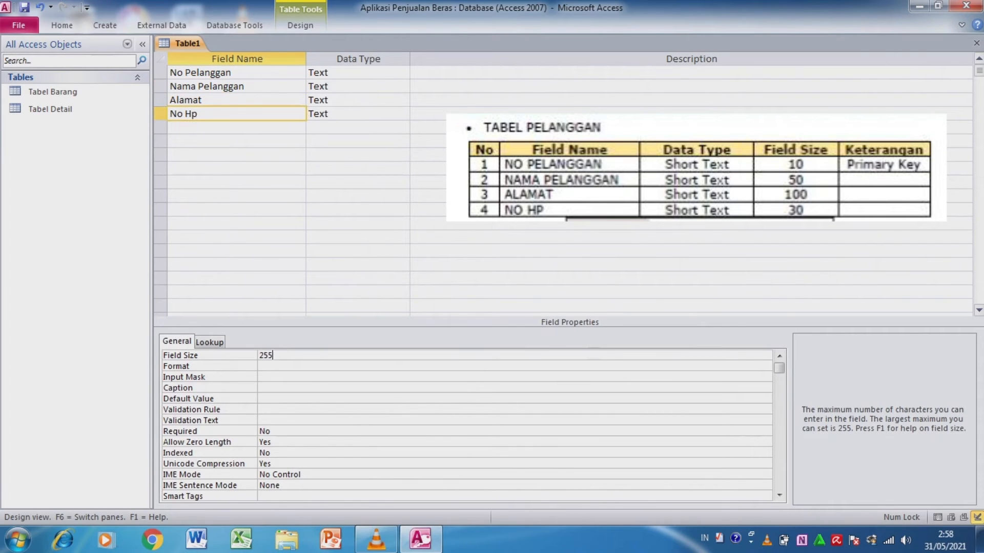
pyautogui.press('BackSpace')
pyautogui.press('BackSpace')
pyautogui.press('BackSpace')
pyautogui.write('30')
# - Make No Pelanggan the primary key and close the table, saving it as Tabel Pelanggan
pyautogui.rightClick(299, 75)
pyautogui.click(331, 85)
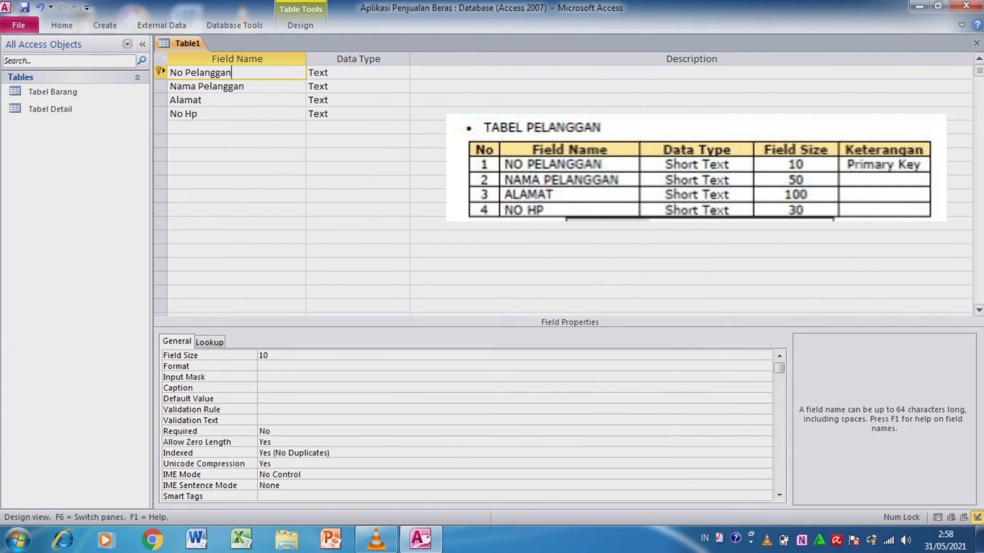
pyautogui.hotkey('ctrl', 'w')
pyautogui.press('Return')
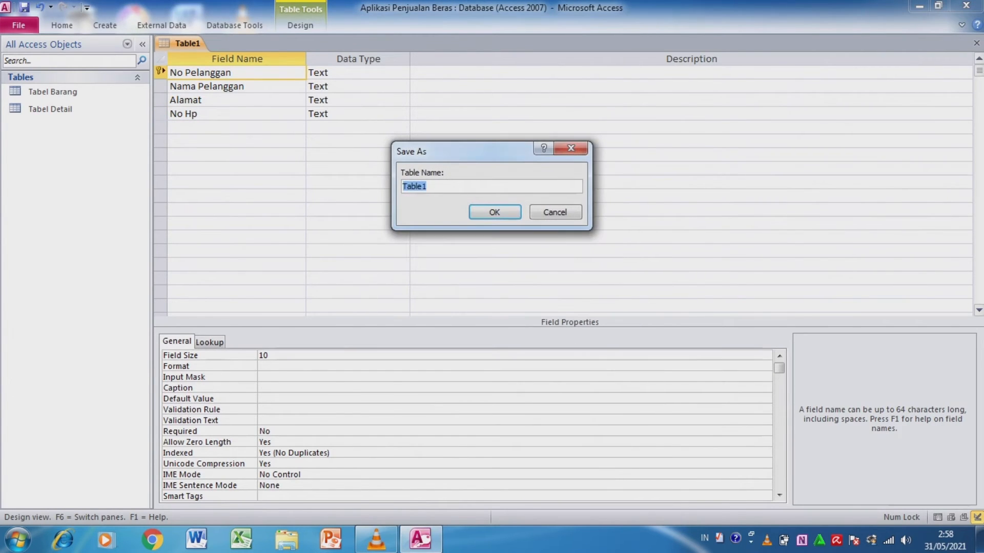
pyautogui.write('Tabel Pelanggan')
pyautogui.press('Return')
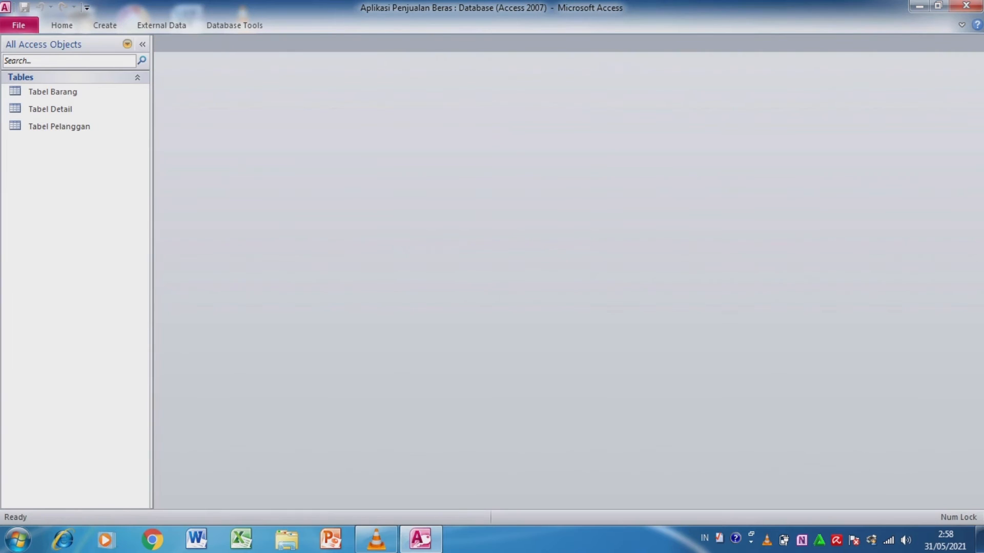
# - Create a new table in Design View and add ID Penjual as its first field
pyautogui.click(104, 25)
pyautogui.click(99, 59)
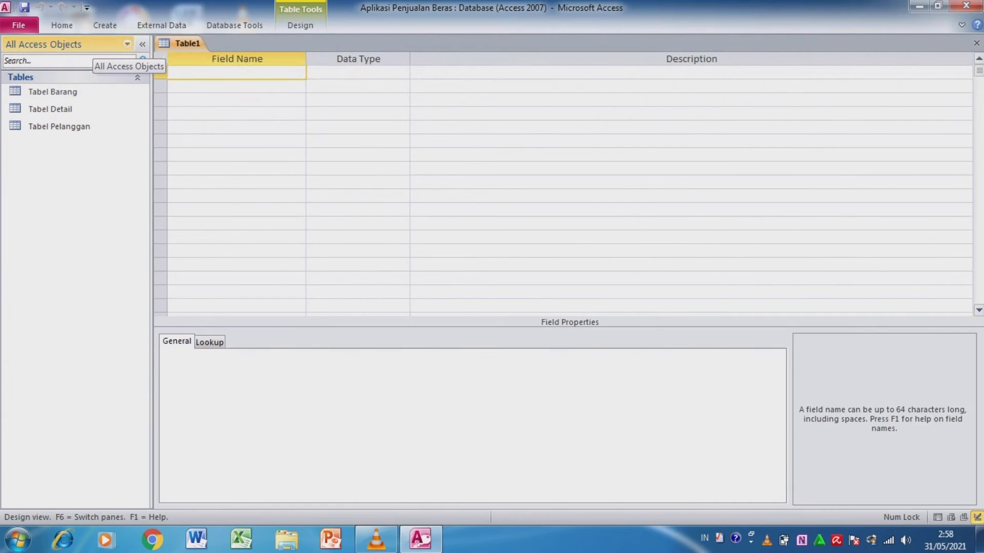
pyautogui.write('ID penjua')
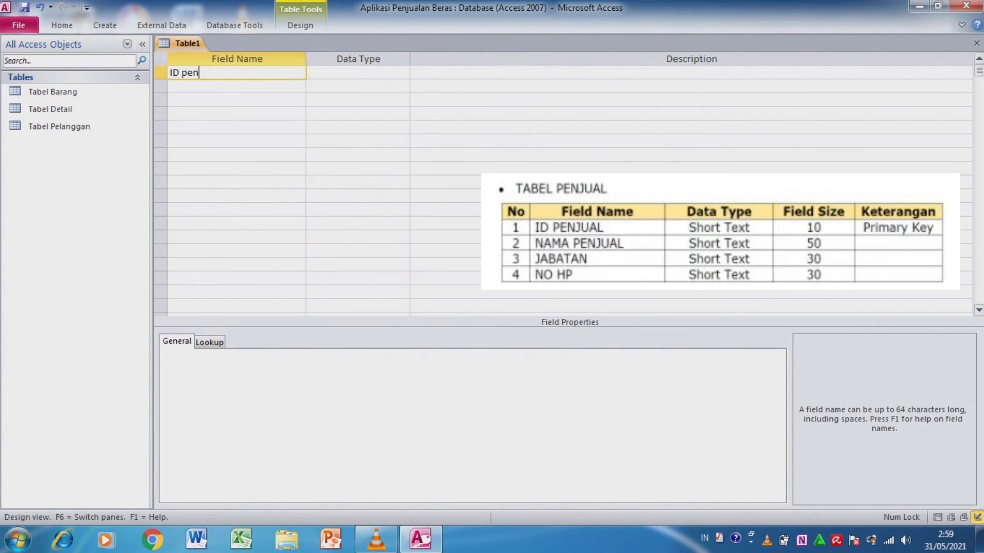
pyautogui.press('BackSpace')
pyautogui.press('BackSpace')
pyautogui.press('BackSpace')
pyautogui.press('BackSpace')
pyautogui.press('BackSpace')
pyautogui.press('BackSpace')
pyautogui.write('Penjual')
pyautogui.press('Down')
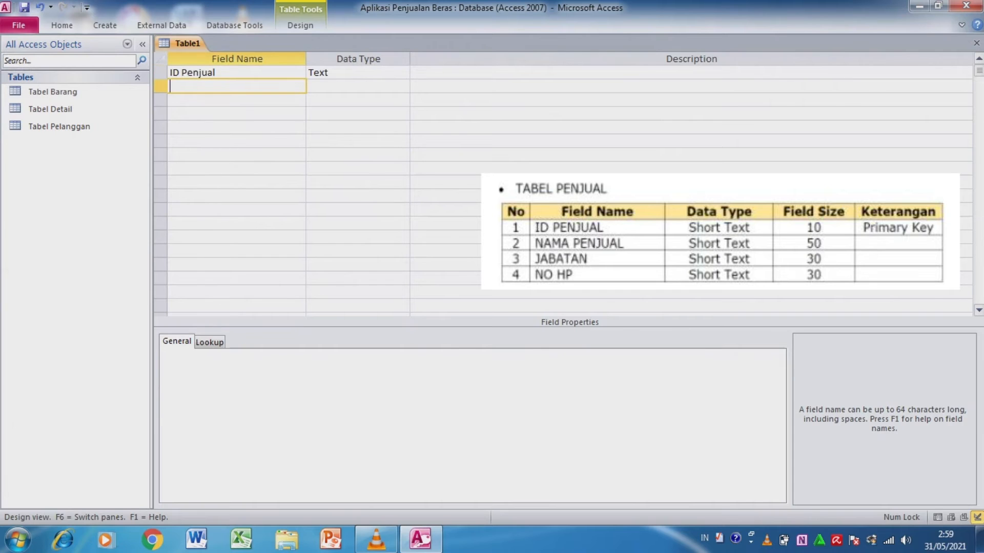
# - Add the fields Nama Penjual, Jabatan and No HP below ID Penjual
pyautogui.write('Nama Penjual')
pyautogui.press('Tab')
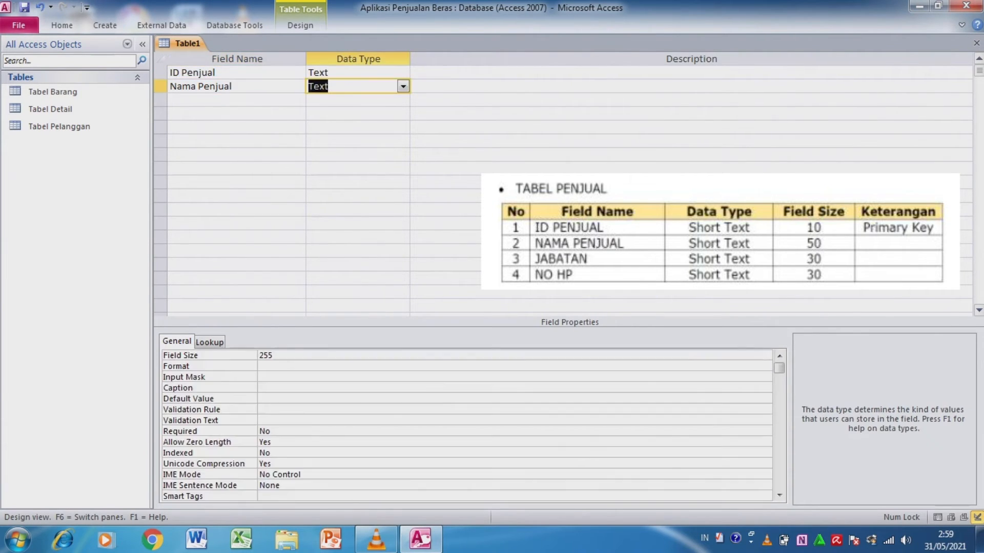
pyautogui.press('Tab')
pyautogui.press('Tab')
pyautogui.write('Jabatan')
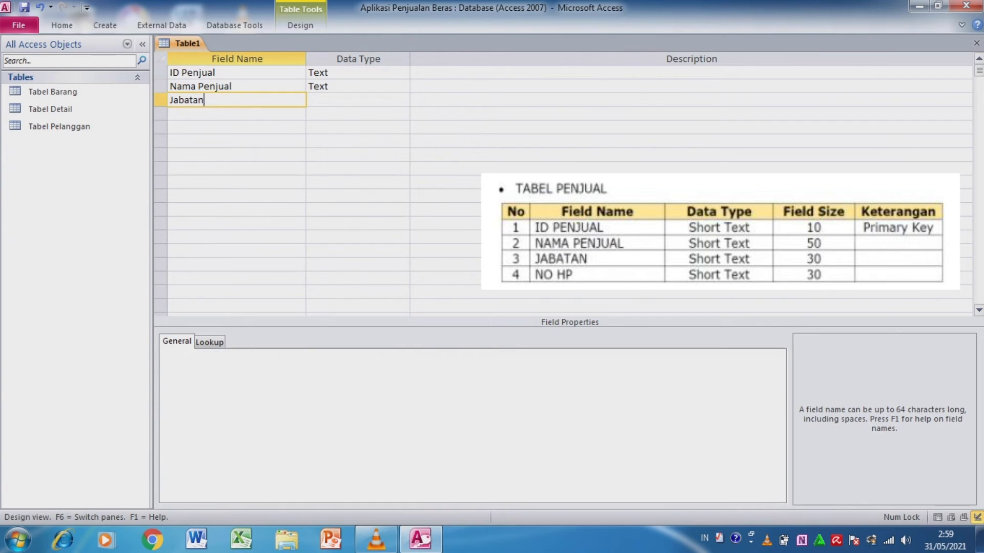
pyautogui.press('Down')
pyautogui.write('No Hp')
pyautogui.press('BackSpace')
pyautogui.write('P')
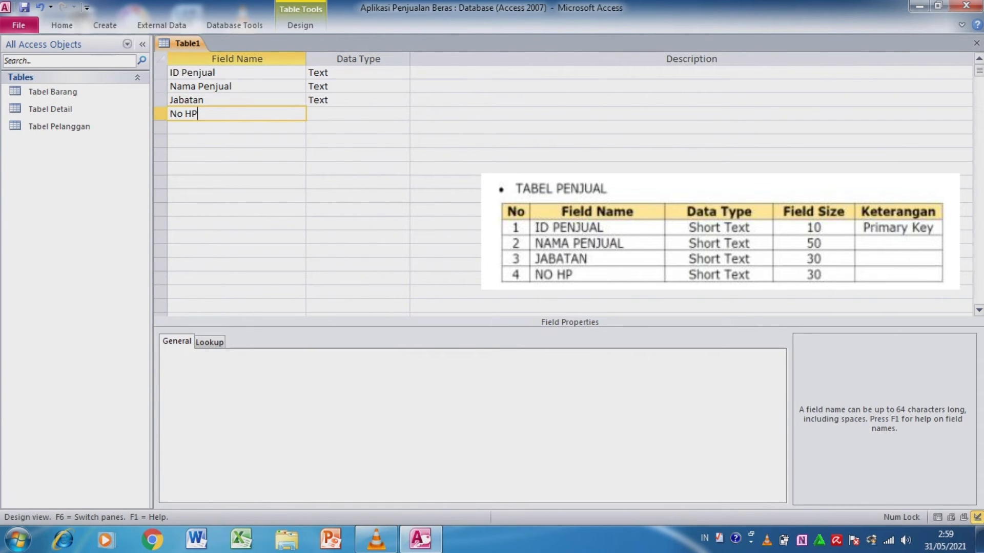
# - Set the field size of ID Penjual to 10
pyautogui.click(230, 73)
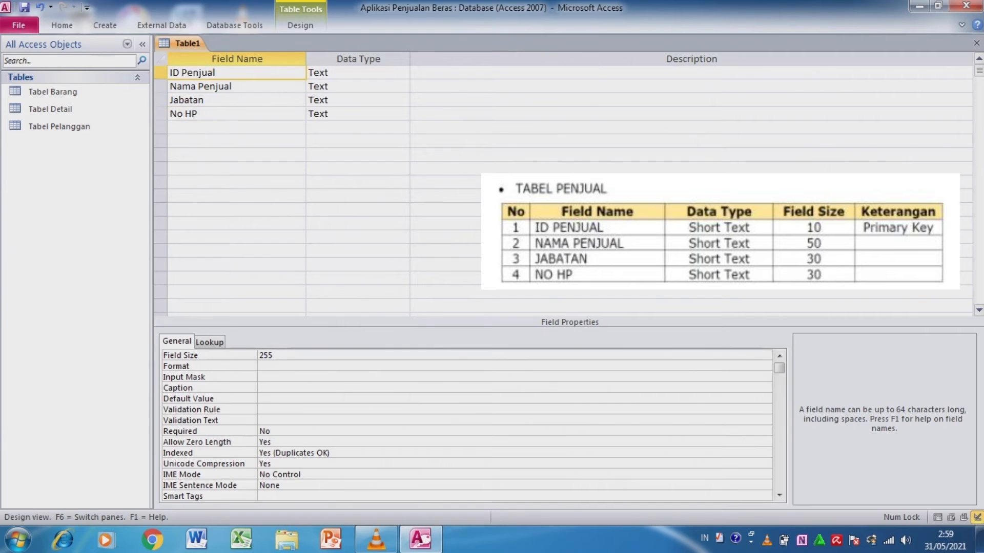
pyautogui.press('F6')
pyautogui.write('2')
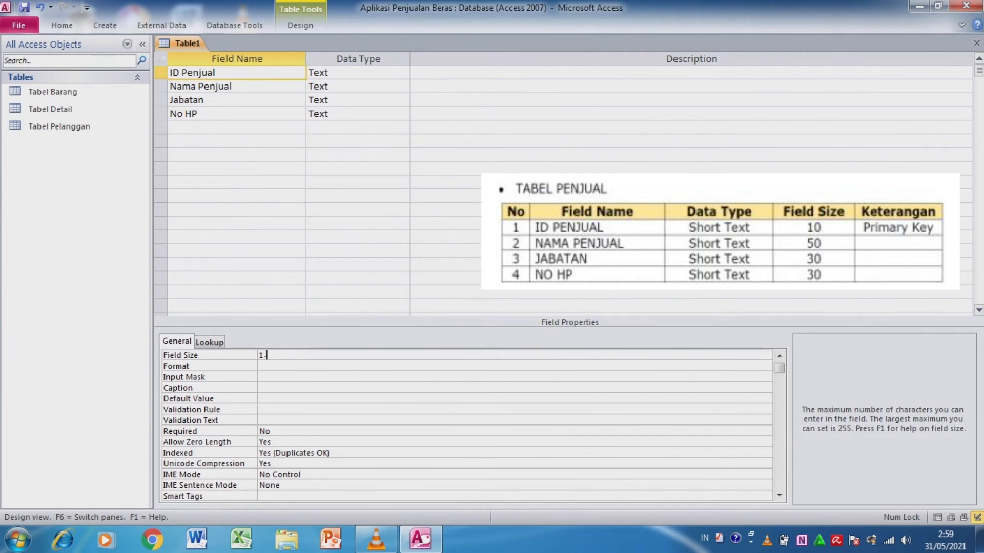
# - Set the field size of Nama Penjual to 50
pyautogui.press('F6')
pyautogui.press('Down')
pyautogui.press('F6')
pyautogui.press('BackSpace')
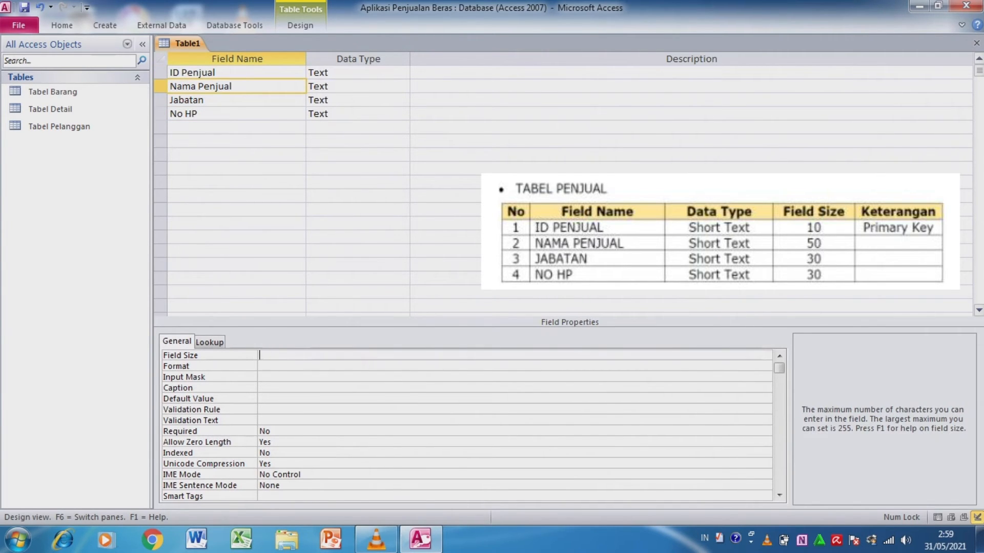
pyautogui.write('50')
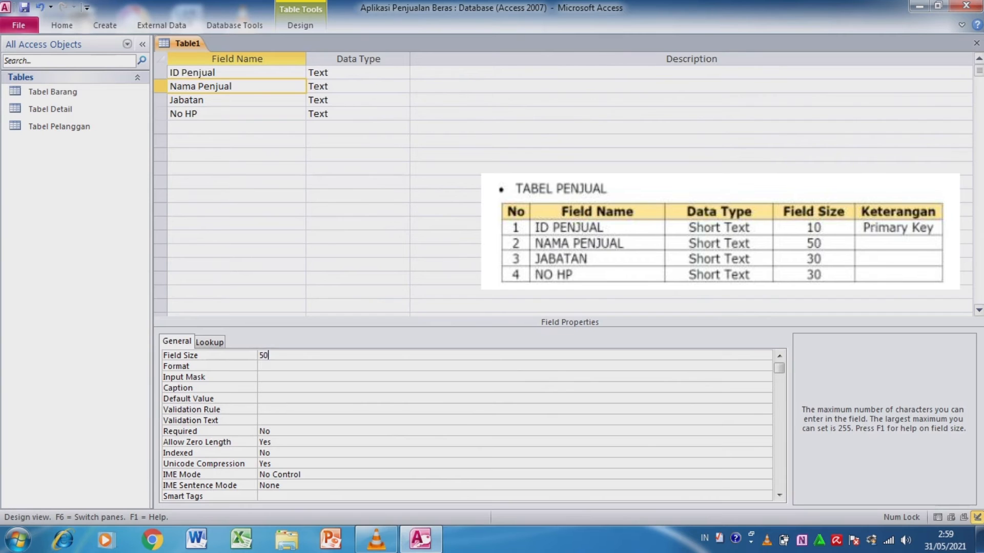
# - Set the field size of Jabatan to 30
pyautogui.press('F6')
pyautogui.press('Down')
pyautogui.press('F6')
pyautogui.press('BackSpace')
pyautogui.write('30')
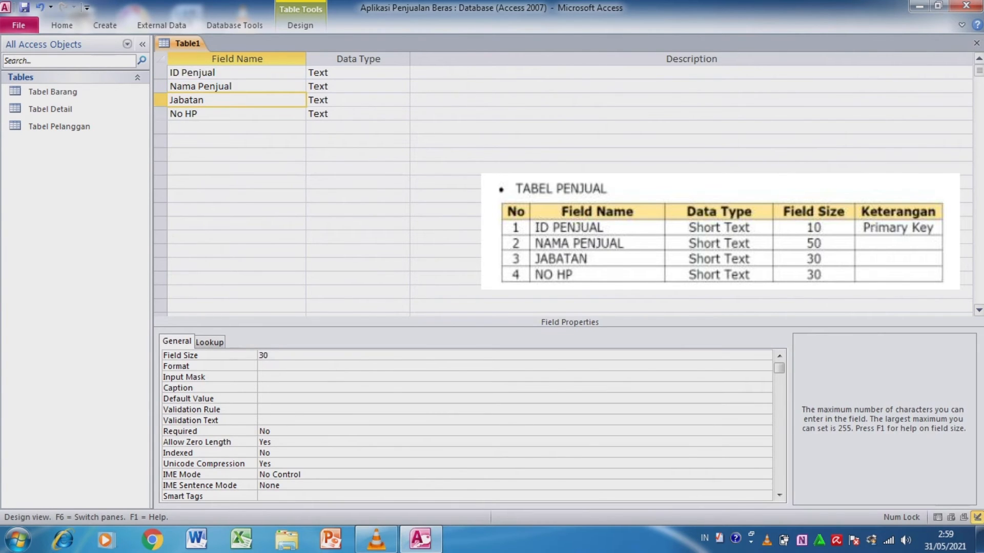
# - Set the field size of No HP to 30
pyautogui.press('F6')
pyautogui.press('Down')
pyautogui.press('F6')
pyautogui.press('BackSpace')
pyautogui.press('BackSpace')
pyautogui.press('BackSpace')
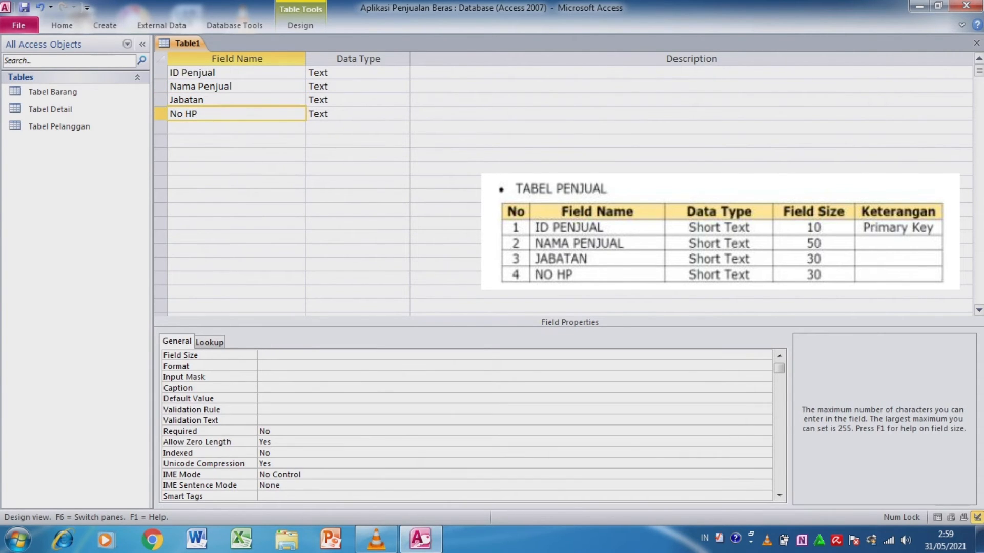
pyautogui.write('30')
pyautogui.hotkey('ctrl', 'w')
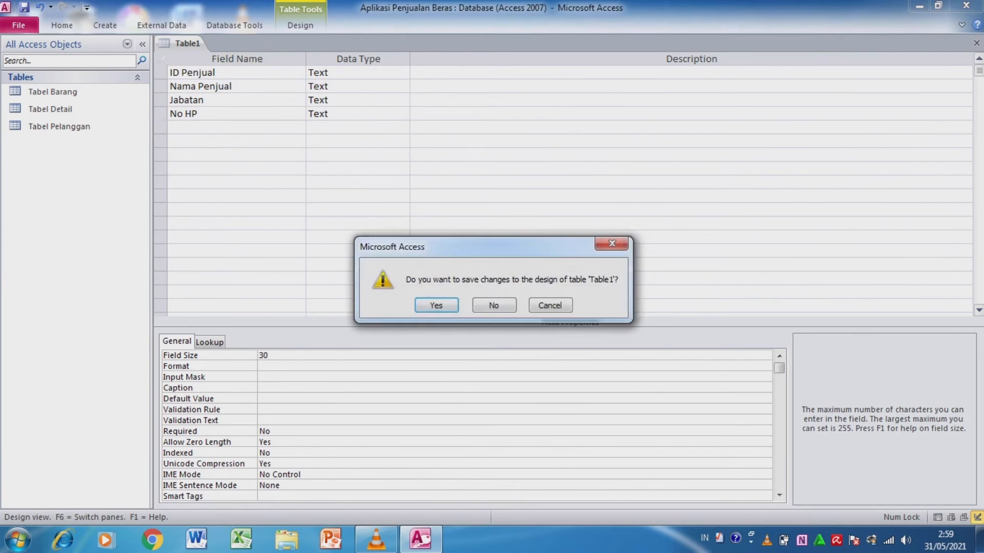
pyautogui.press('Return')
pyautogui.write('Tabel Penjual')
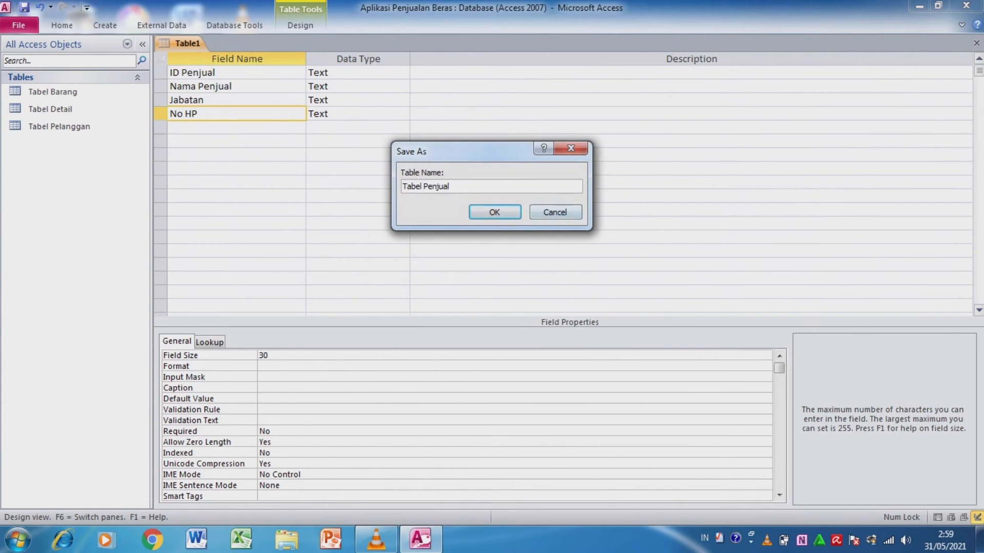
pyautogui.press('Return')
# - Make ID Penjual the primary key and close the table, saving it as Tabel Penjual
pyautogui.press('Return')
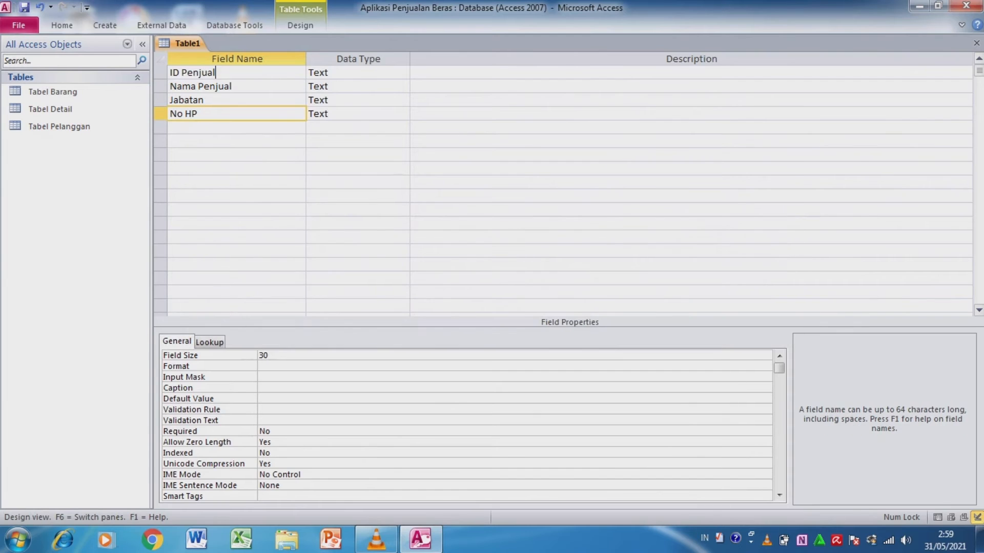
pyautogui.hotkey('ctrl', 'w')
pyautogui.press('Return')
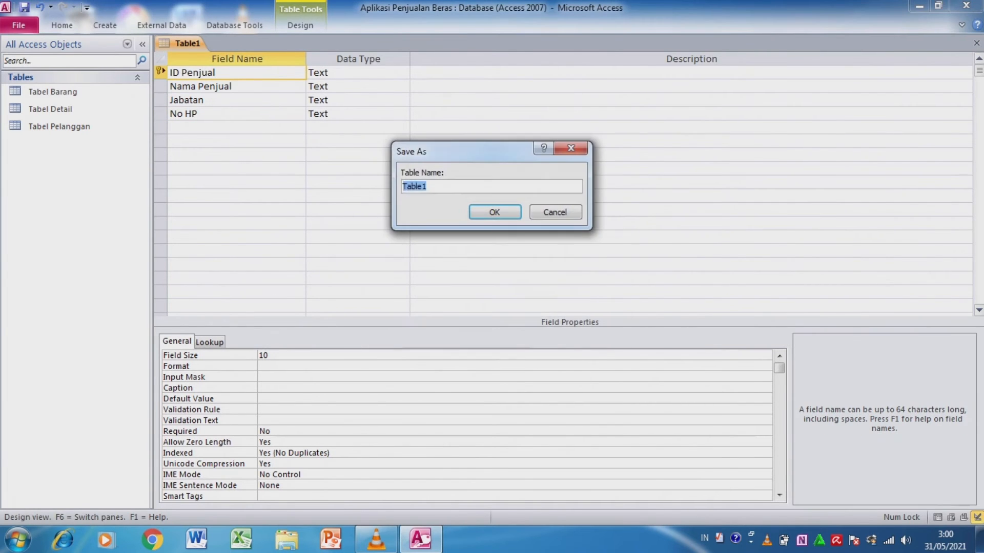
pyautogui.write('Tabel Penjual')
pyautogui.press('Return')
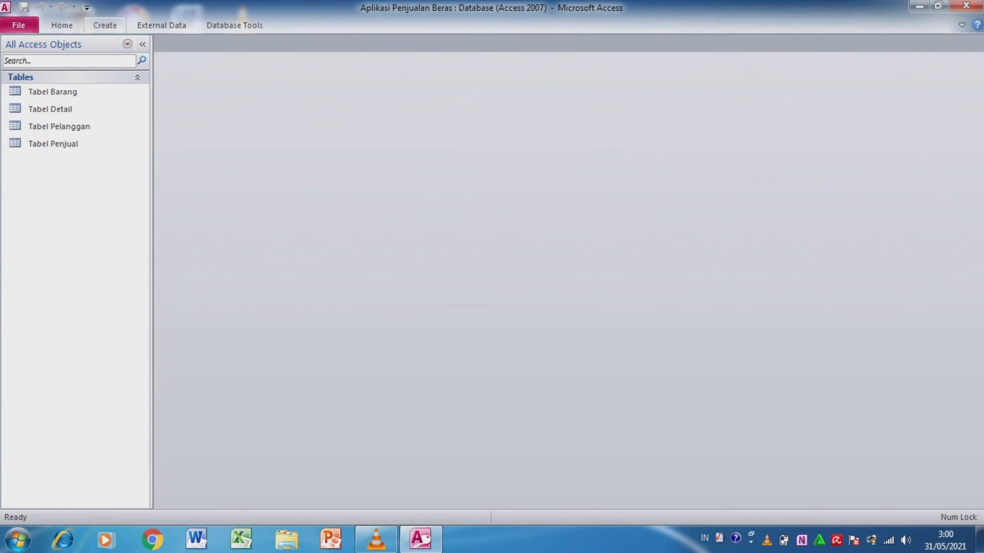
# - Create a new table in Design View and add Nota as its first field
pyautogui.click(104, 25)
pyautogui.click(97, 58)
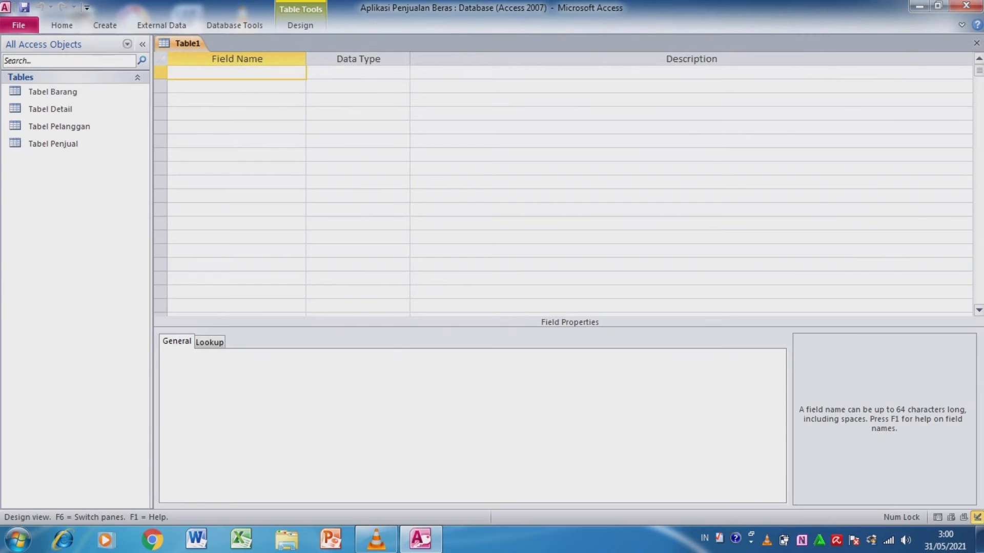
pyautogui.write('Not')
pyautogui.press('Down')
pyautogui.press('Up')
pyautogui.write('a')
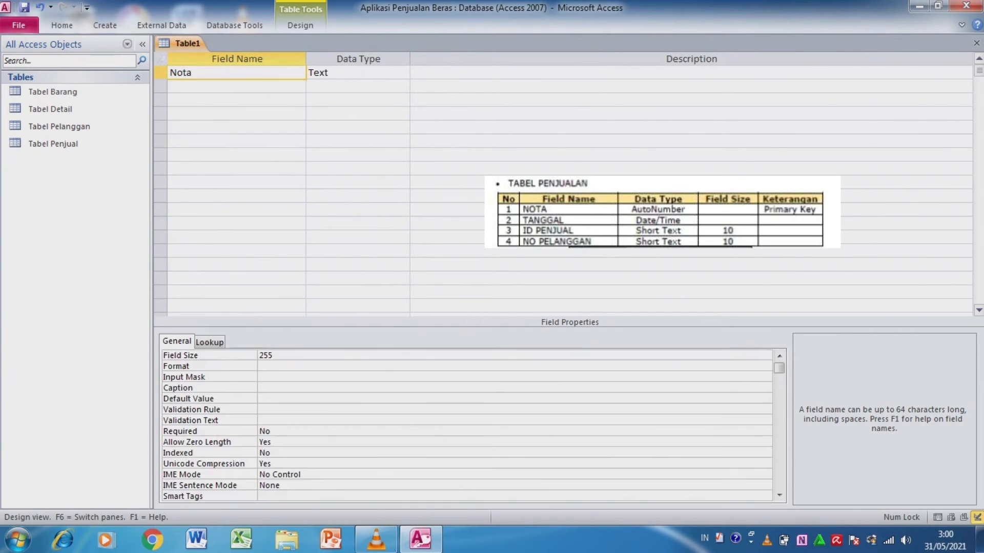
# - Add the fields Tanggal, ID Penjual and No Pelanggan below Nota
pyautogui.press('Down')
pyautogui.write('Tanggal')
pyautogui.press('Down')
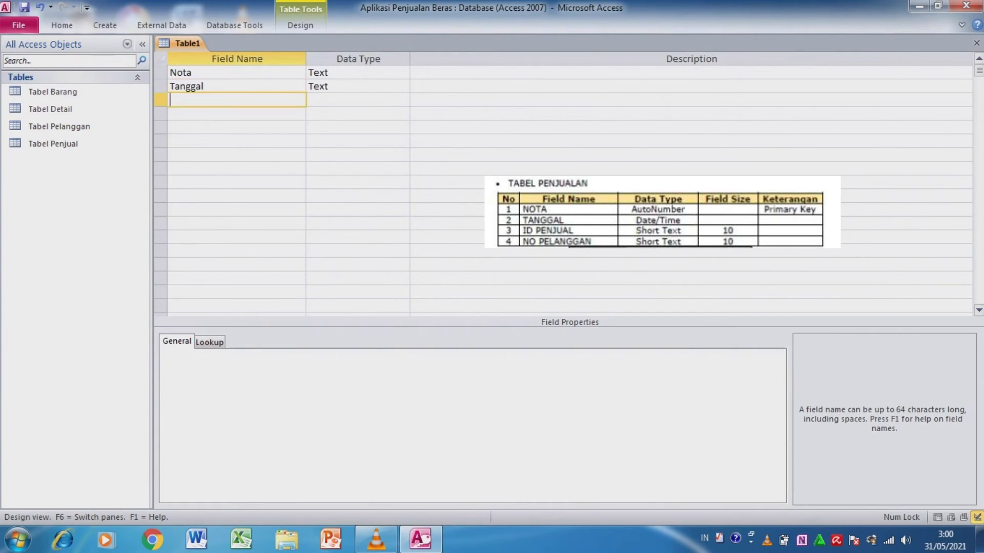
pyautogui.write('ID Penjual')
pyautogui.press('Down')
pyautogui.write('No Pelanggan')
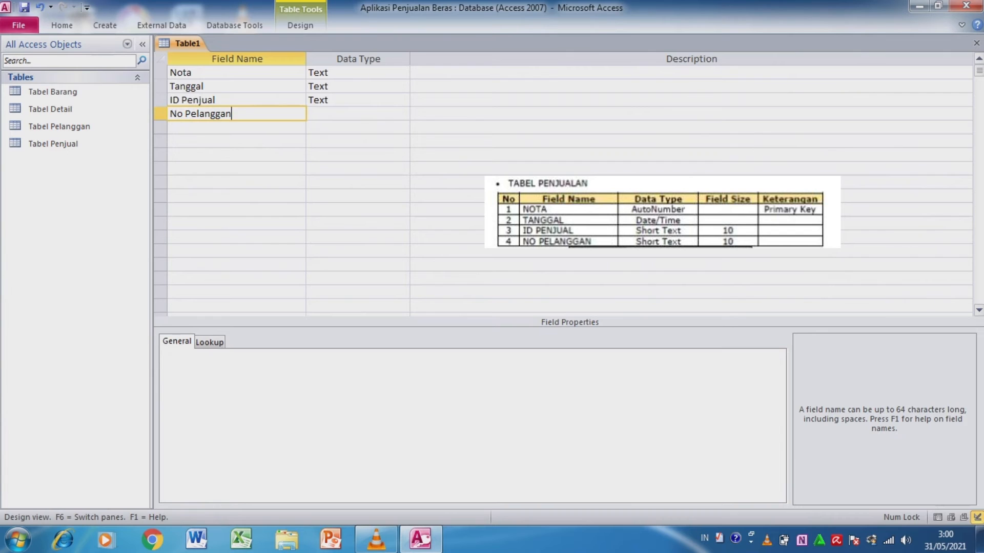
# - Set the data type of Nota to AutoNumber and of Tanggal to Date/Time
pyautogui.click(359, 72)
pyautogui.click(404, 72)
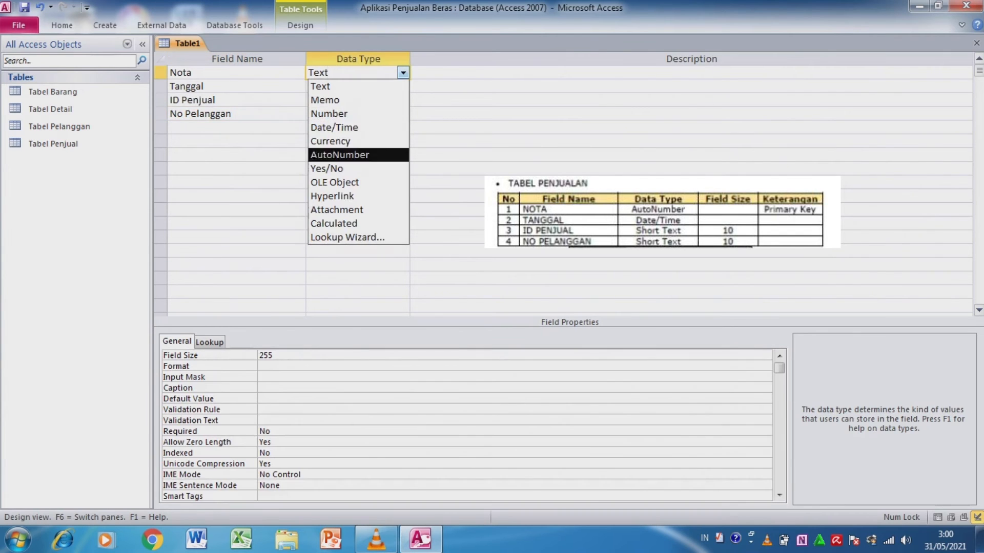
pyautogui.click(341, 155)
pyautogui.click(317, 86)
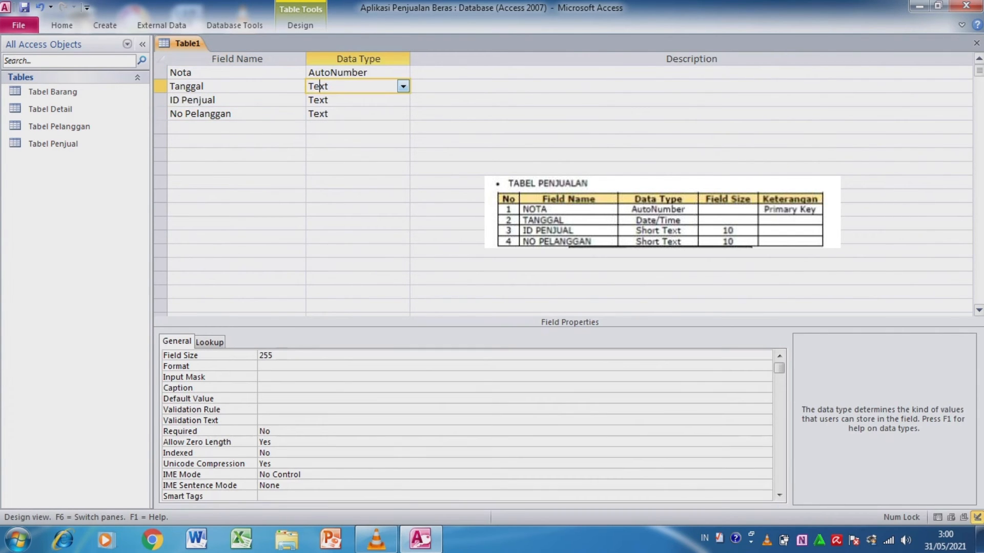
pyautogui.click(404, 86)
pyautogui.click(338, 141)
# - Set the field size of ID Penjual to 10 in the new sales table
pyautogui.click(328, 100)
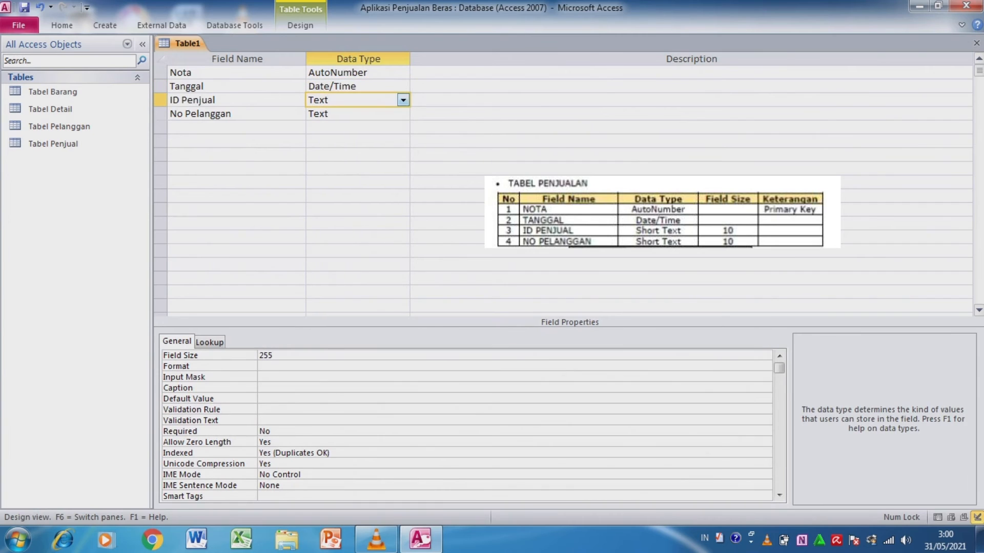
pyautogui.click(277, 356)
pyautogui.press('BackSpace')
pyautogui.press('BackSpace')
pyautogui.press('BackSpace')
pyautogui.write('10')
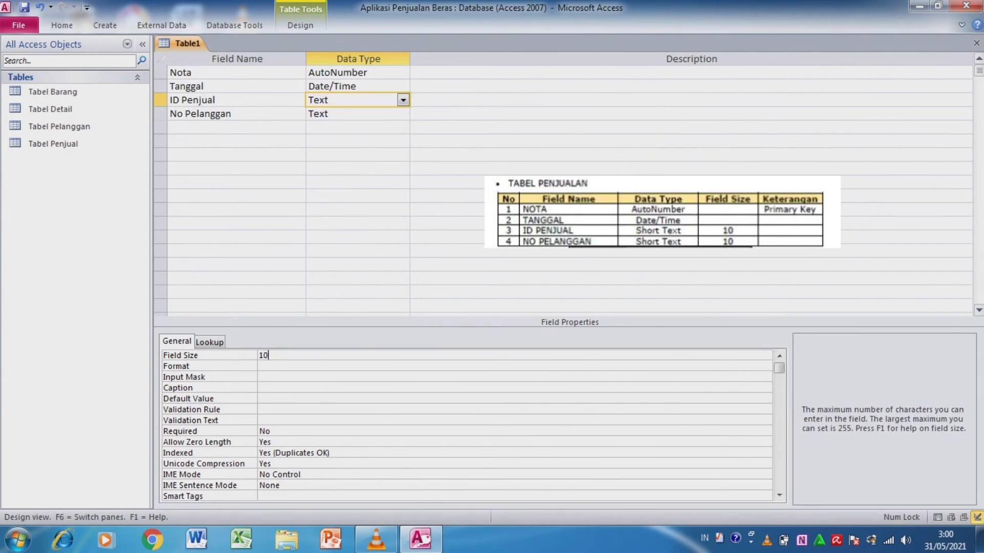
# - Set the field size of No Pelanggan to 10 in the new sales table
pyautogui.click(332, 114)
pyautogui.click(276, 356)
pyautogui.press('BackSpace')
pyautogui.press('BackSpace')
pyautogui.press('BackSpace')
pyautogui.write('10')
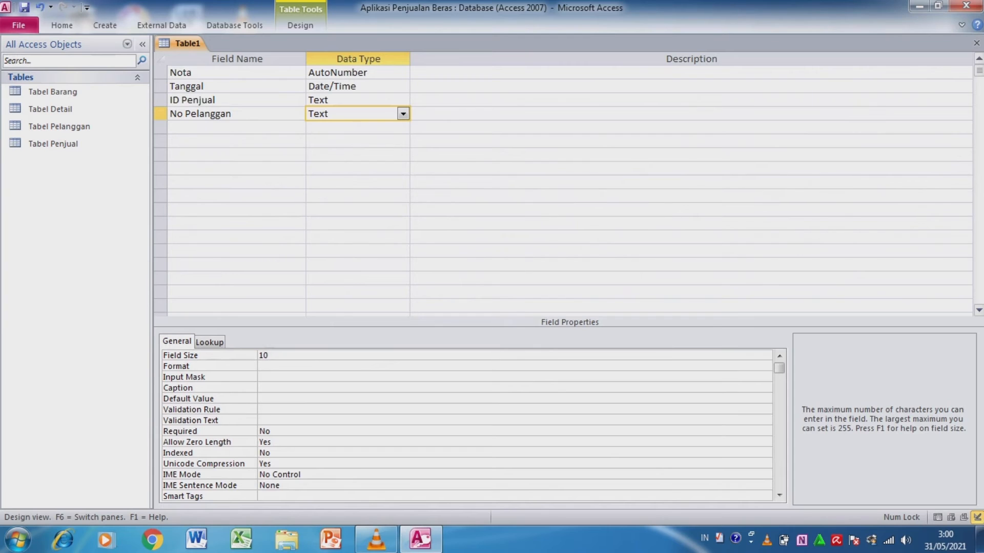
# - Make Nota the primary key of the new sales table
pyautogui.rightClick(242, 74)
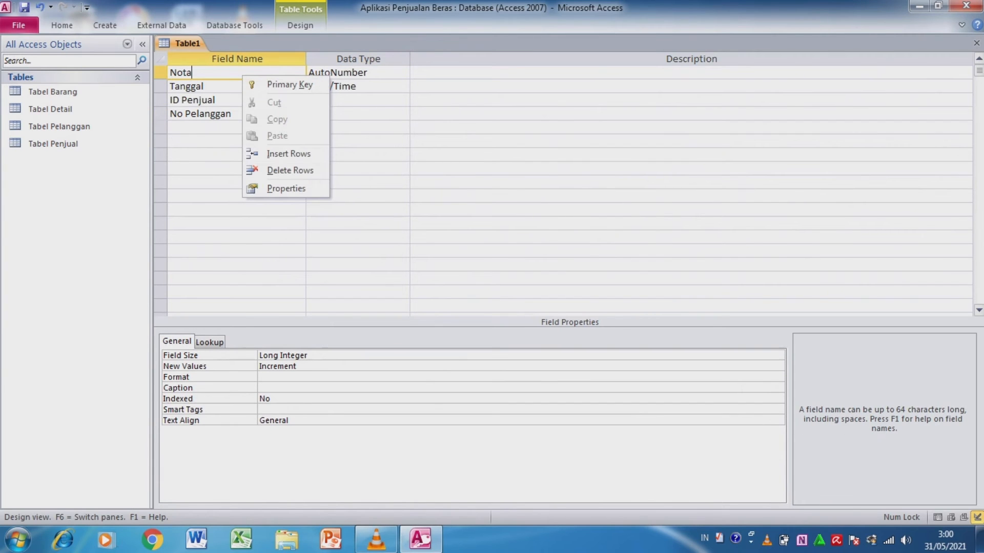
pyautogui.click(290, 85)
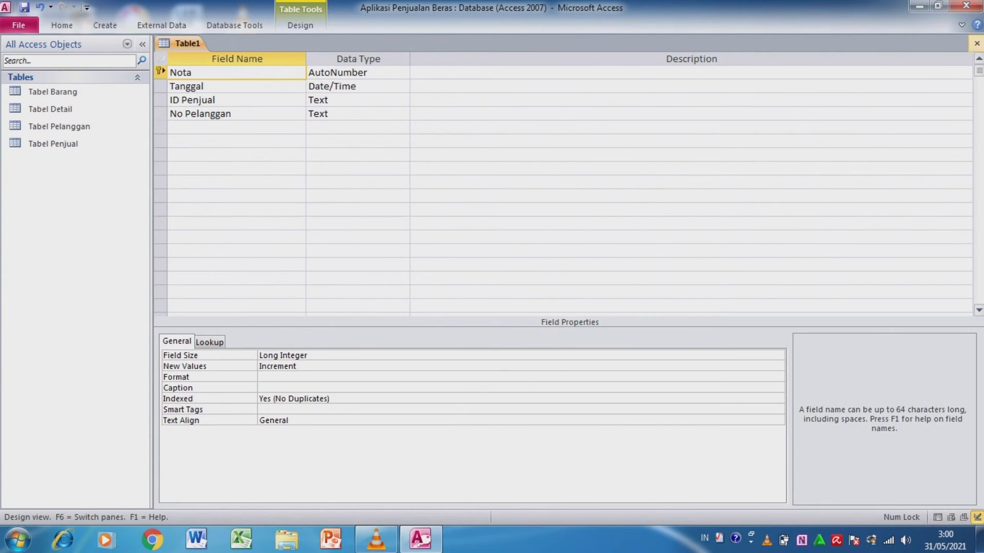
# - Close the new sales table and save it as Tabel Penjualan
pyautogui.click(976, 43)
pyautogui.press('Return')
pyautogui.write('Tabel Penjualan')
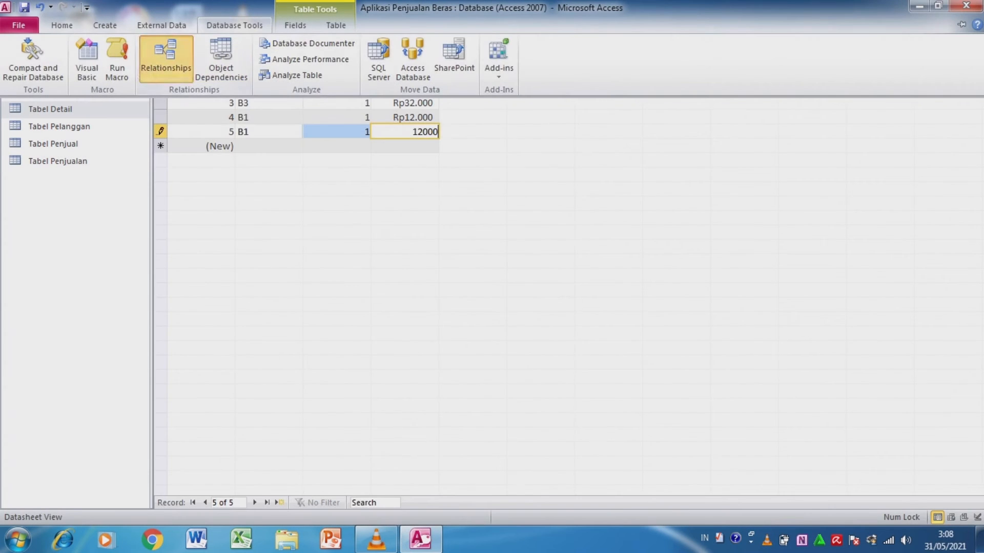
# - Add all five tables, from Tabel Barang through Tabel Penjualan, to the relationships layout
pyautogui.click(187, 67)
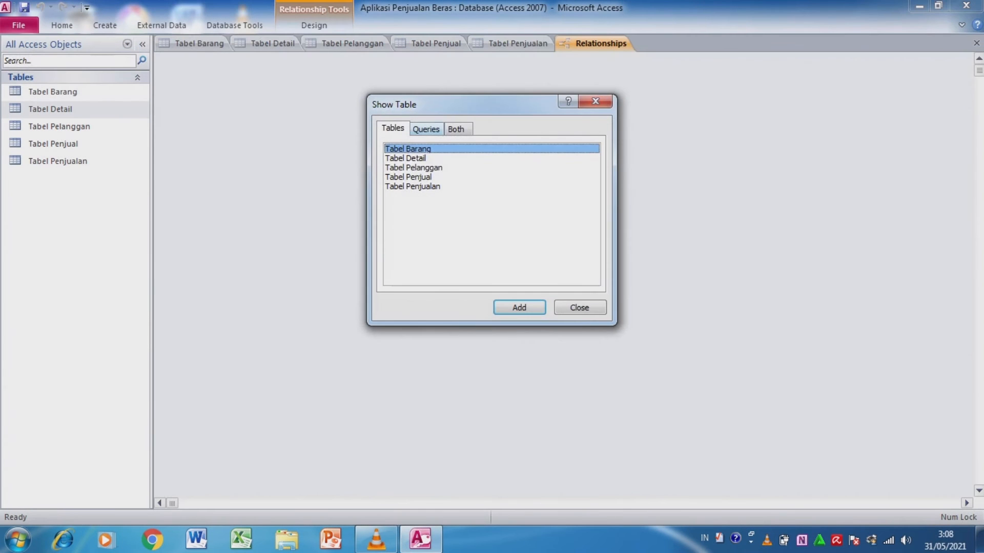
pyautogui.hotkey('shift', 'End')
pyautogui.press('Return')
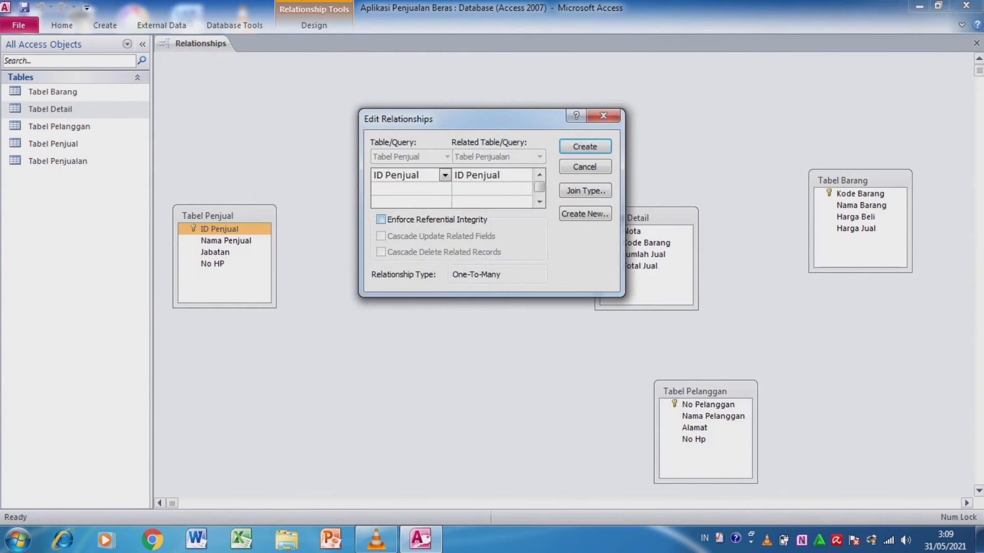
# - Relate Tabel Penjual to Tabel Penjualan on ID Penjual, and Tabel Penjualan to Tabel Detail on Nota, enforcing referential integrity for both
pyautogui.hotkey('alt', 'e')
pyautogui.press('Return')
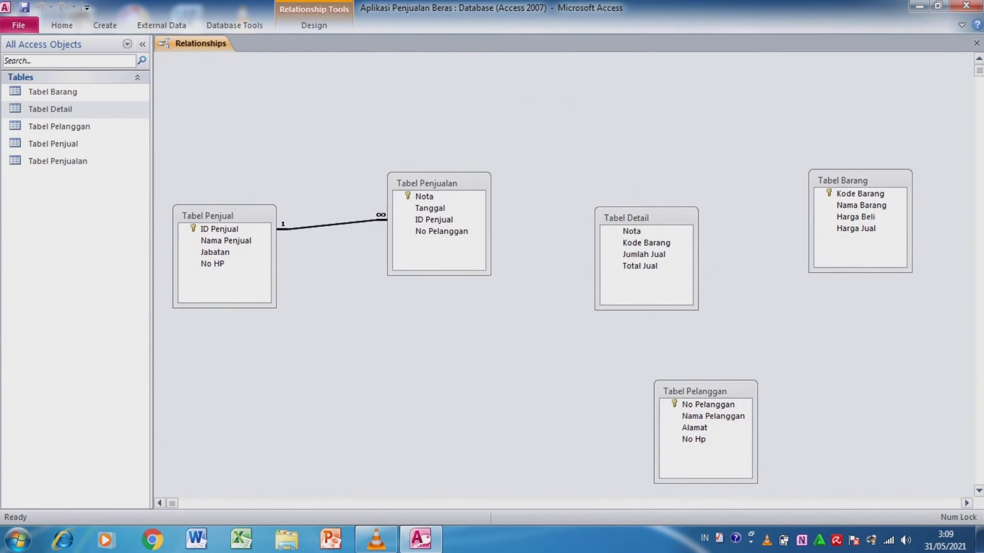
pyautogui.press('Down')
pyautogui.press('Up')
pyautogui.press('Up')
pyautogui.moveTo(424, 197); pyautogui.dragTo(632, 231)
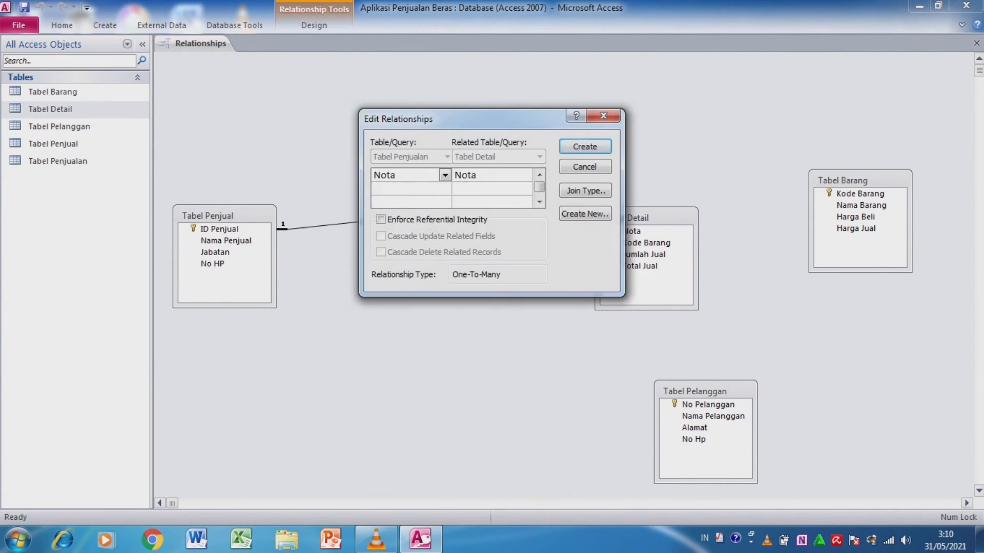
pyautogui.press('Return')
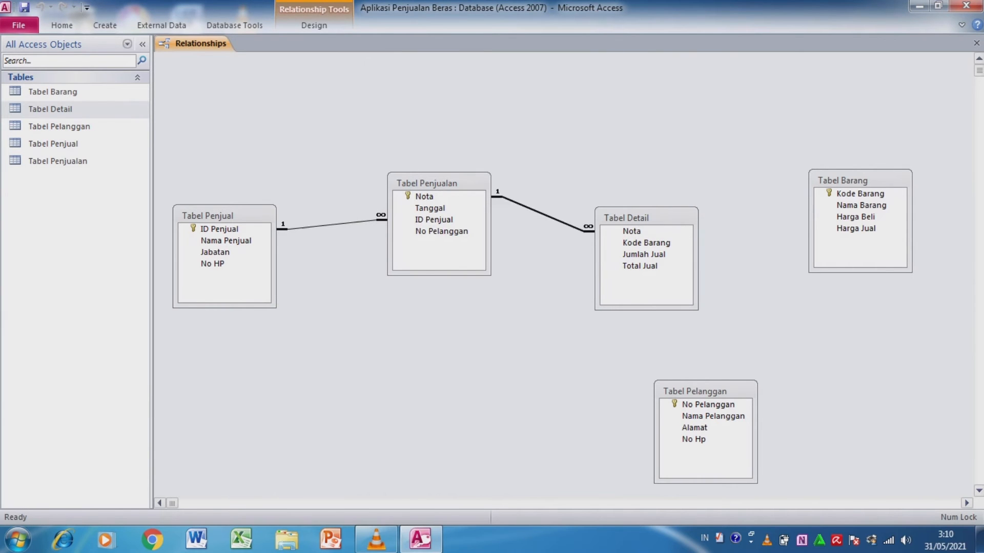
# - Relate Tabel Barang to Tabel Detail on Kode Barang with referential integrity enforced
pyautogui.click(860, 194)
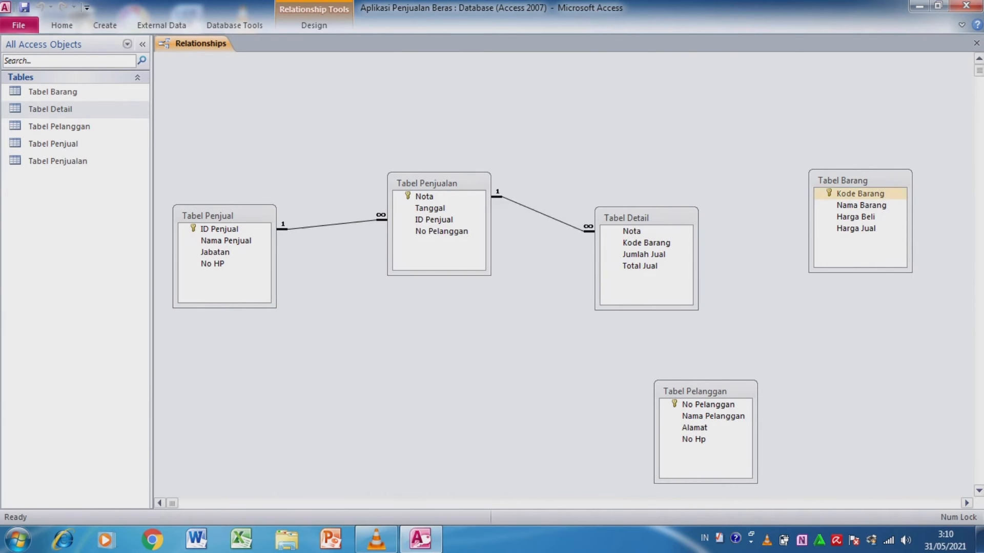
pyautogui.moveTo(859, 194); pyautogui.dragTo(646, 243)
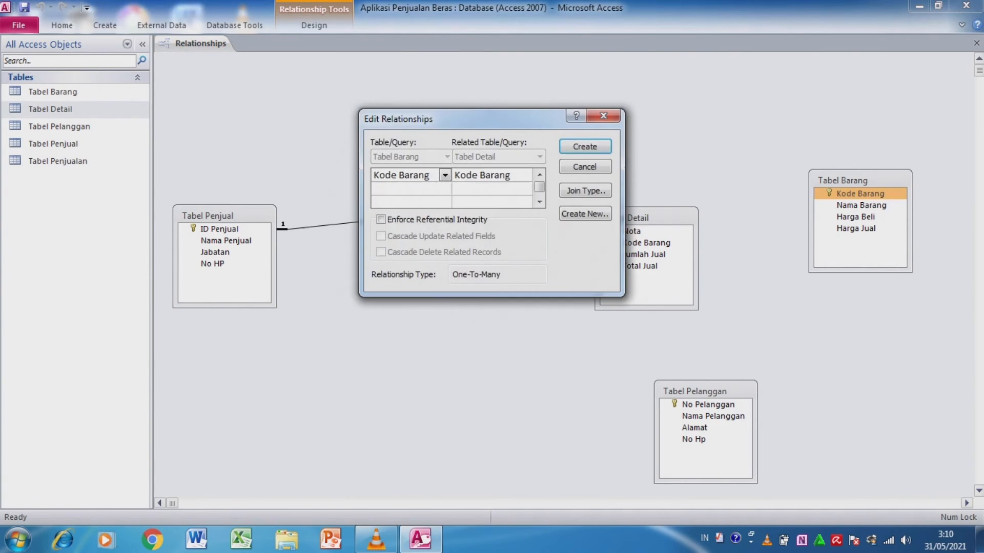
pyautogui.click(380, 220)
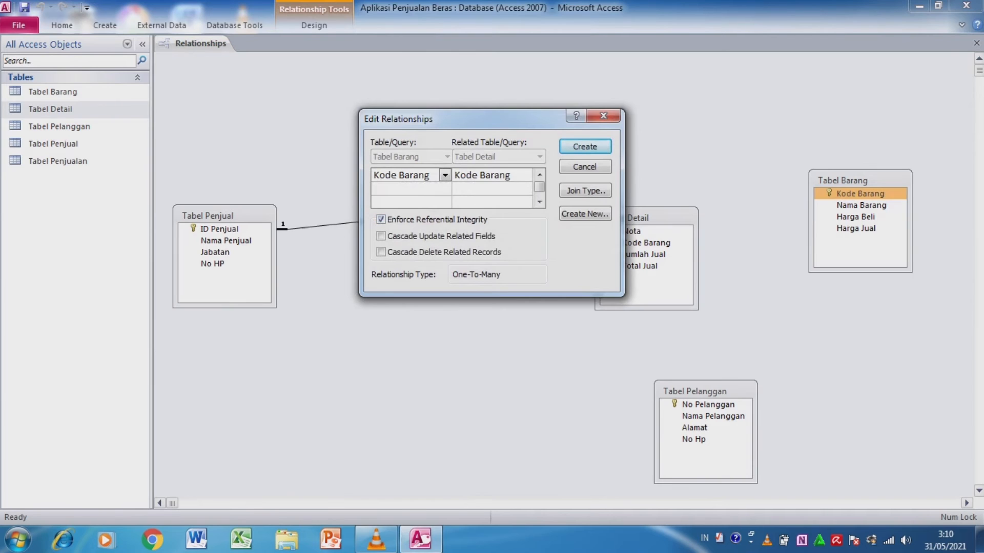
pyautogui.click(585, 146)
# - Relate Tabel Pelanggan to Tabel Penjualan on No Pelanggan with referential integrity enforced, and close the relationships layout, saving it
pyautogui.click(707, 405)
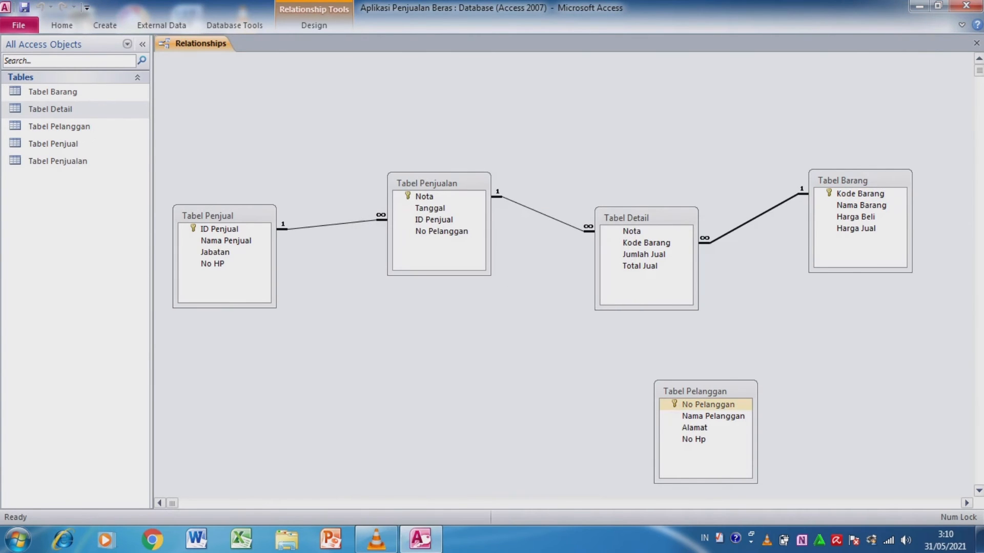
pyautogui.click(707, 405)
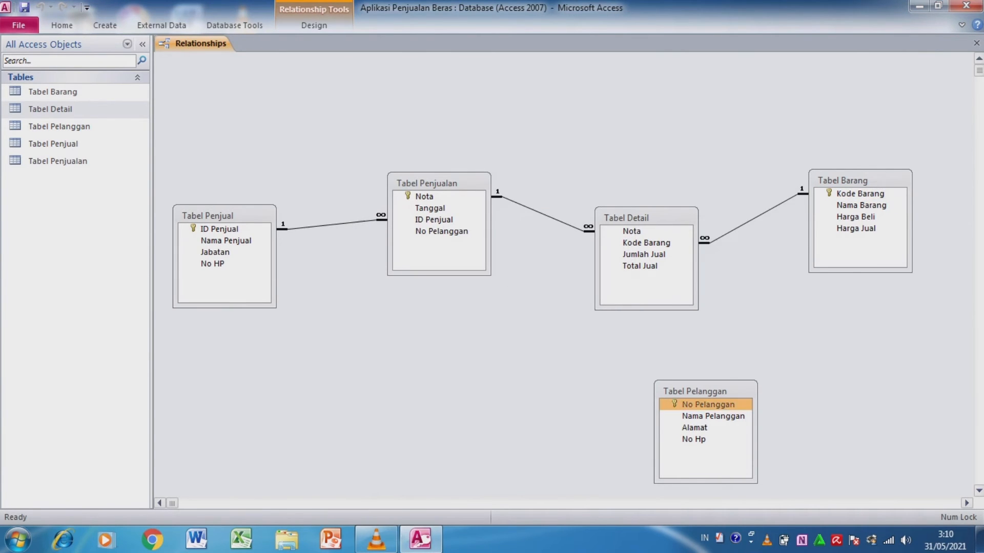
pyautogui.moveTo(708, 405); pyautogui.dragTo(441, 231)
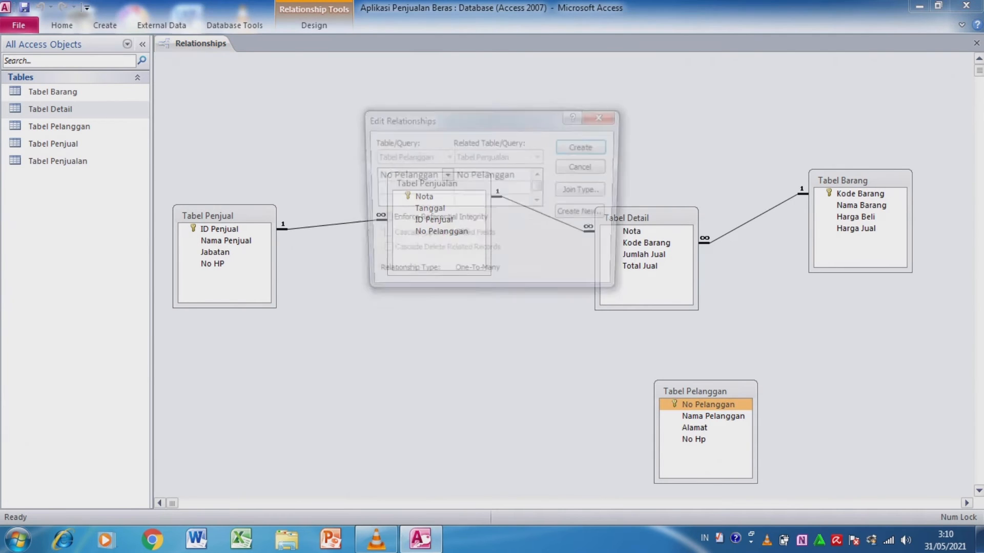
pyautogui.click(380, 220)
pyautogui.press('Return')
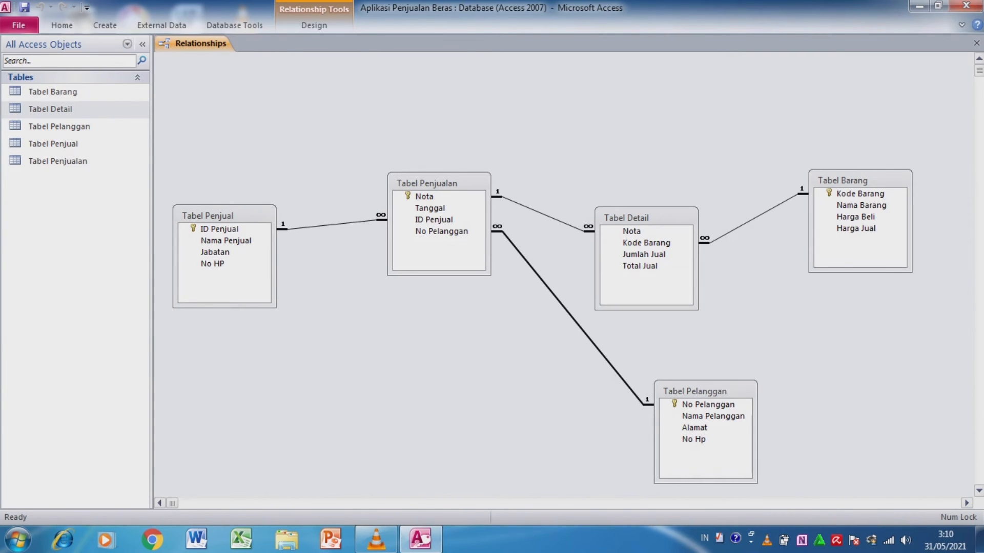
pyautogui.click(976, 44)
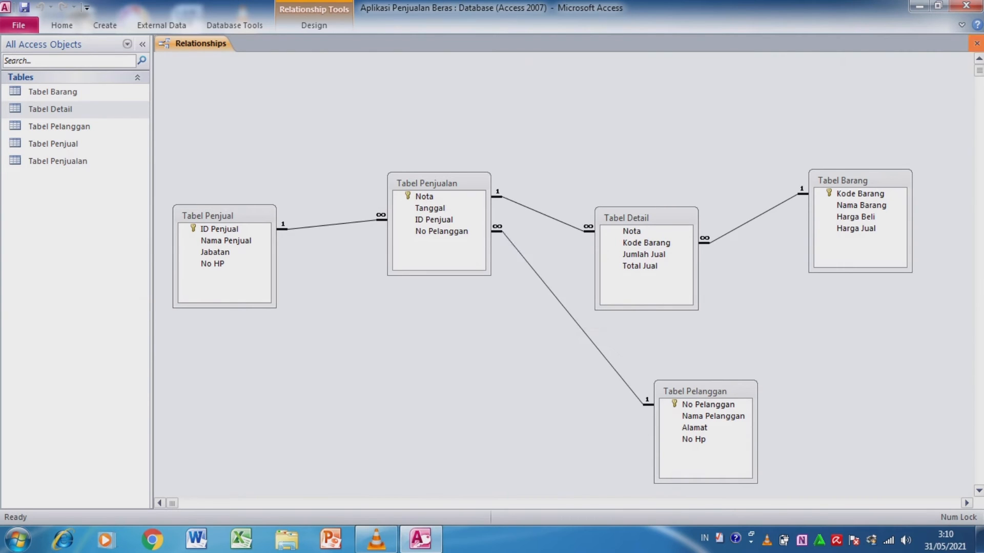
pyautogui.click(437, 305)
# - Set up a form with the Form Wizard using all fields of Tabel Barang in the Columnar layout
pyautogui.click(53, 92)
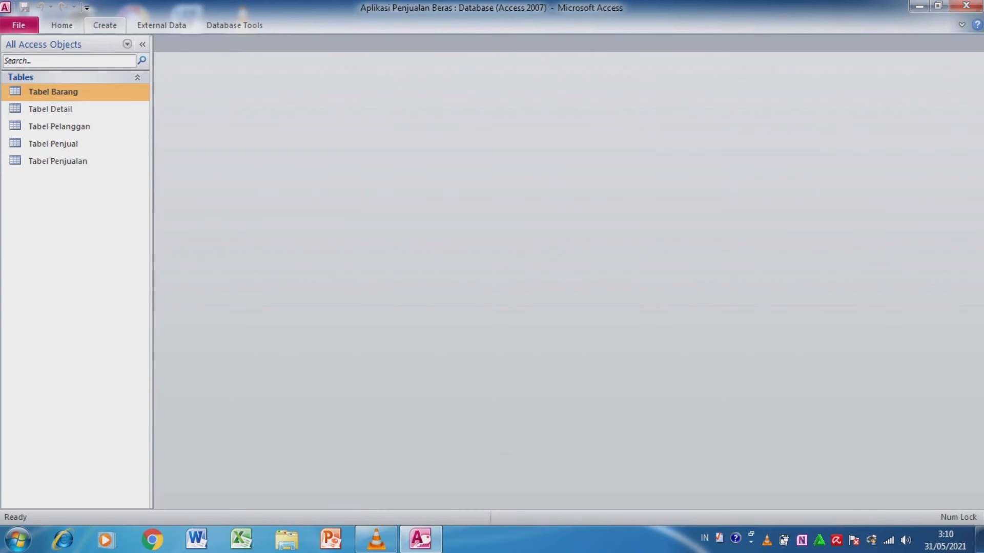
pyautogui.click(105, 25)
pyautogui.click(359, 44)
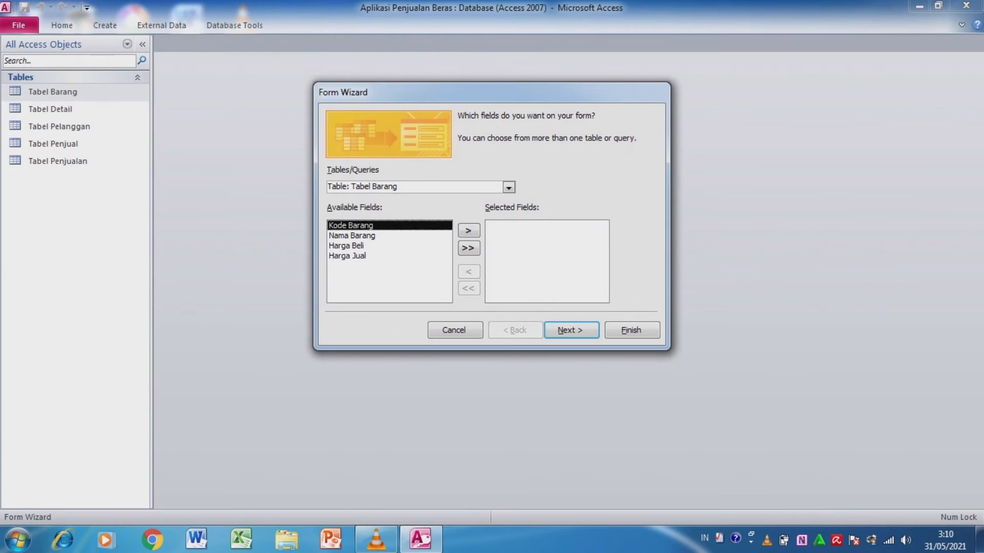
pyautogui.click(468, 249)
pyautogui.click(571, 330)
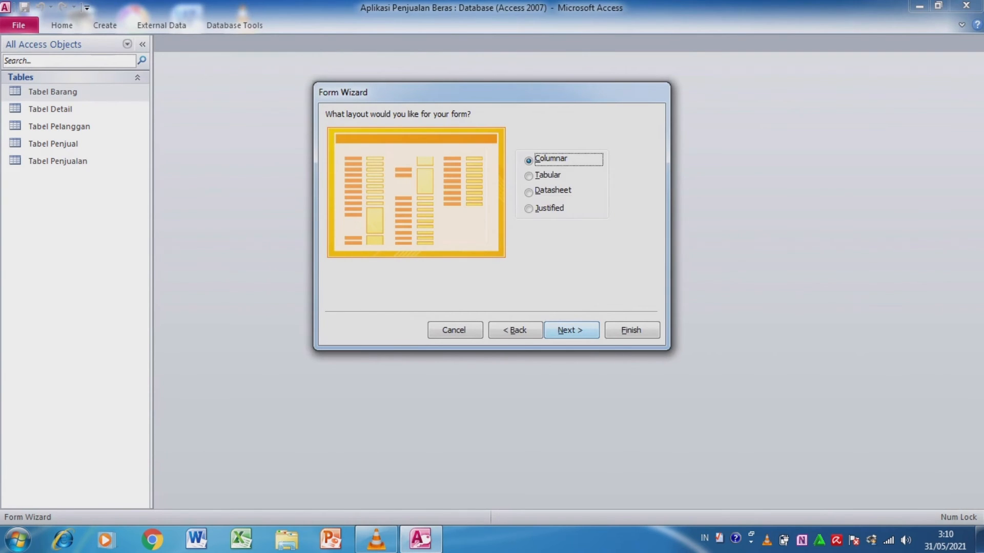
pyautogui.click(570, 331)
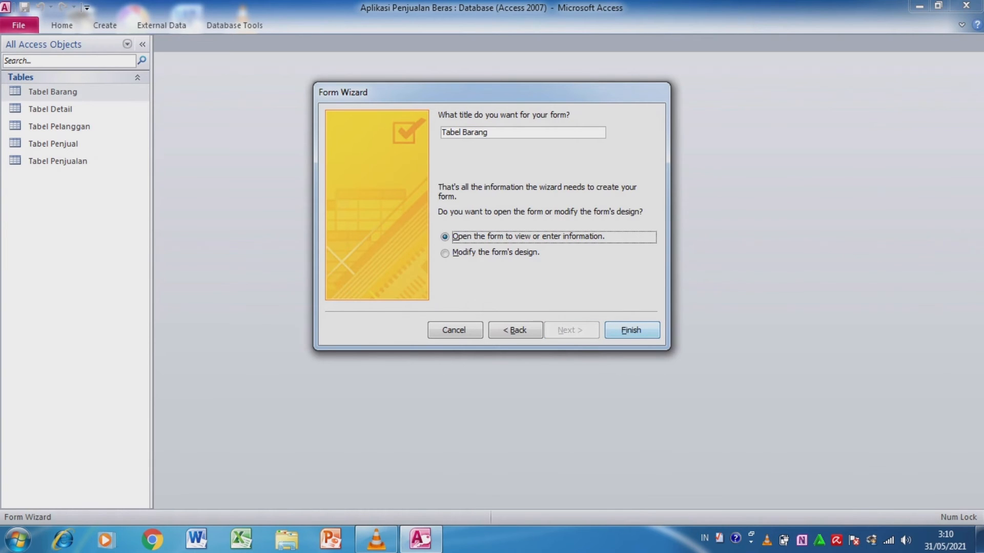
# - Title the form Form Input Barang and finish it, opening it to view or enter information
pyautogui.doubleClick(475, 133)
pyautogui.press('BackSpace')
pyautogui.press('BackSpace')
pyautogui.press('BackSpace')
pyautogui.press('BackSpace')
pyautogui.press('BackSpace')
pyautogui.press('BackSpace')
pyautogui.press('BackSpace')
pyautogui.write('Fo')
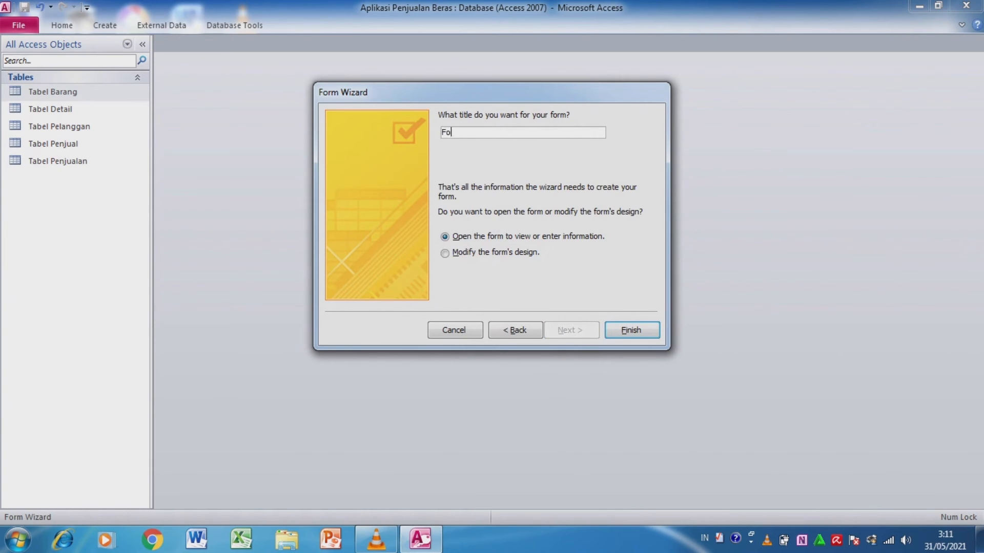
pyautogui.write('rm Input Barang')
pyautogui.press('Return')
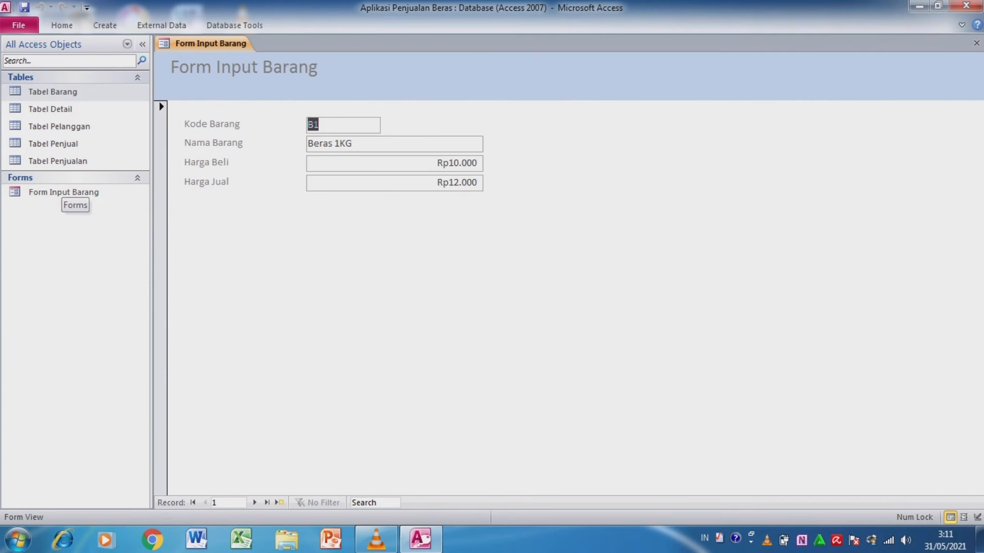
# - Create a new query in design view and add all five tables to it
pyautogui.click(105, 25)
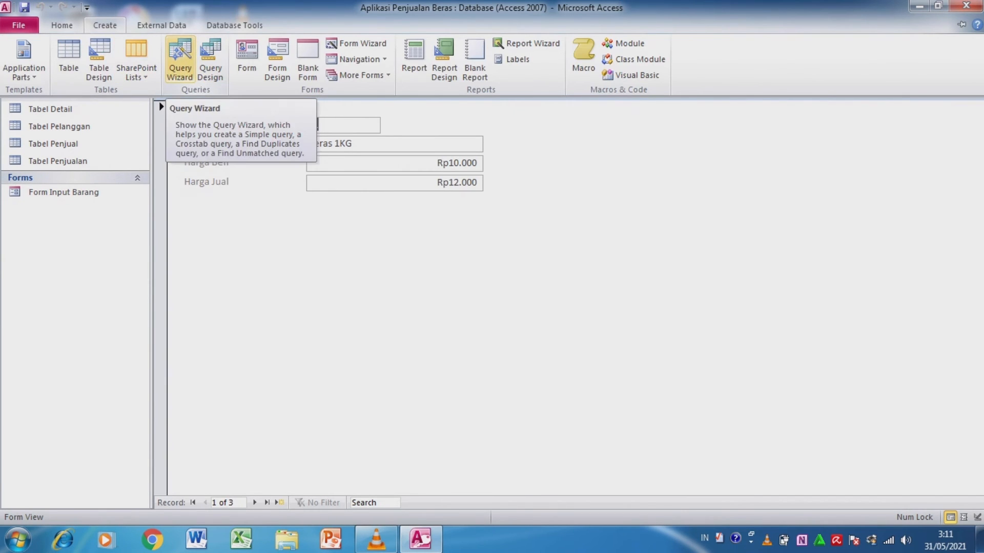
pyautogui.click(211, 59)
pyautogui.hotkey('shift', 'Down')
pyautogui.hotkey('shift', 'Down')
pyautogui.hotkey('shift', 'Down')
pyautogui.hotkey('shift', 'Down')
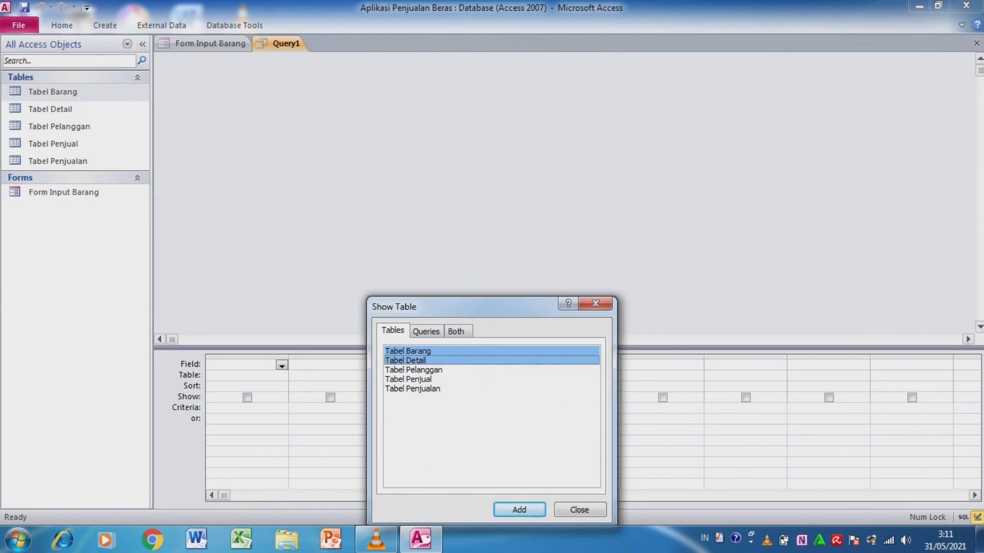
pyautogui.click(519, 509)
pyautogui.click(580, 509)
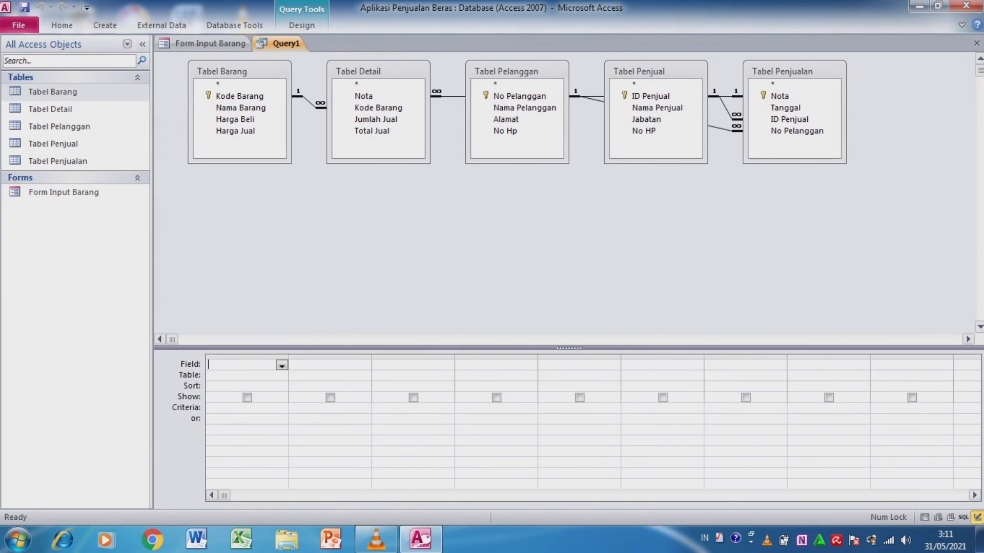
# - Rearrange the query's tables without overlaps, with Tabel Penjualan beside Tabel Detail, Tabel Pelanggan and Tabel Penjual, and Tabel Barang farther out beyond Tabel Detail
pyautogui.moveTo(783, 71); pyautogui.dragTo(216, 196)
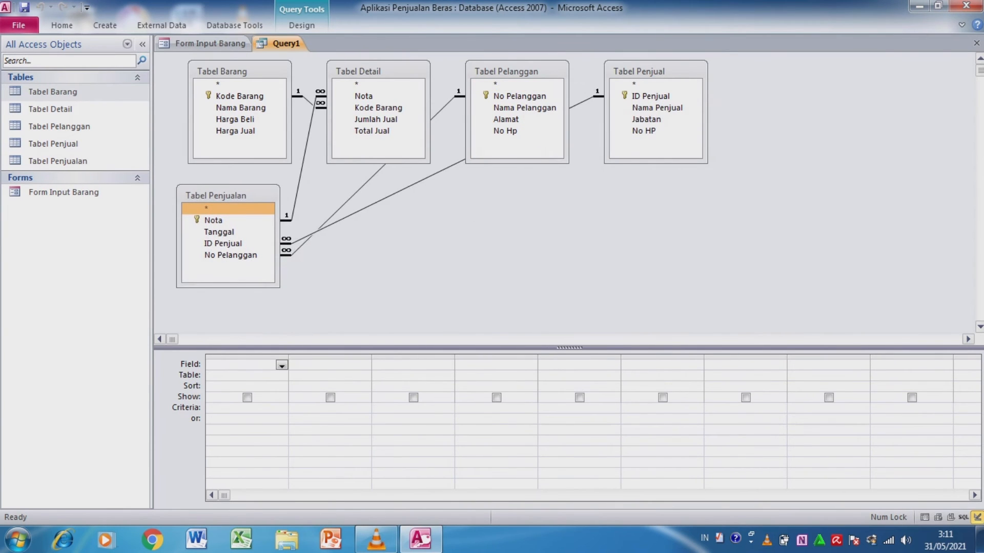
pyautogui.moveTo(639, 71); pyautogui.dragTo(473, 191)
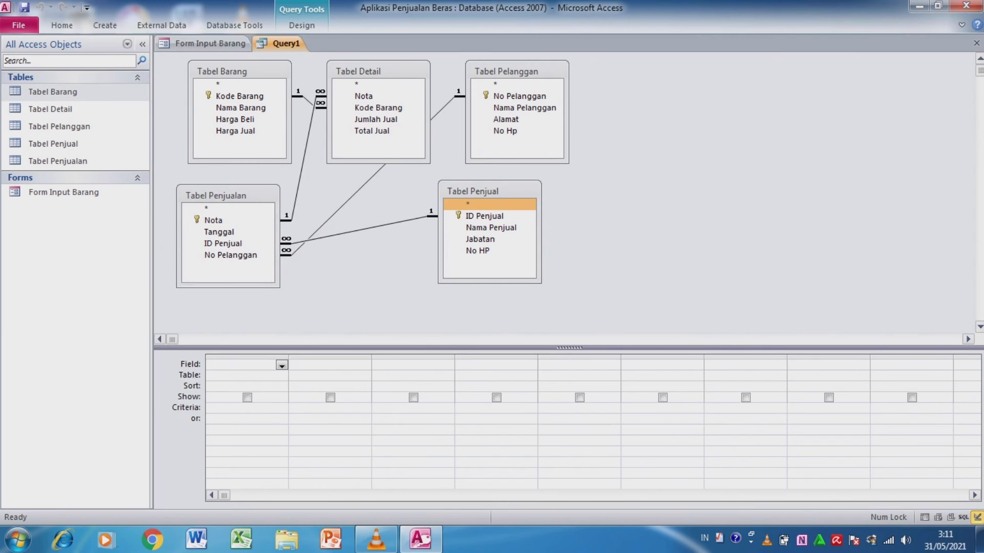
pyautogui.moveTo(358, 71); pyautogui.dragTo(398, 135)
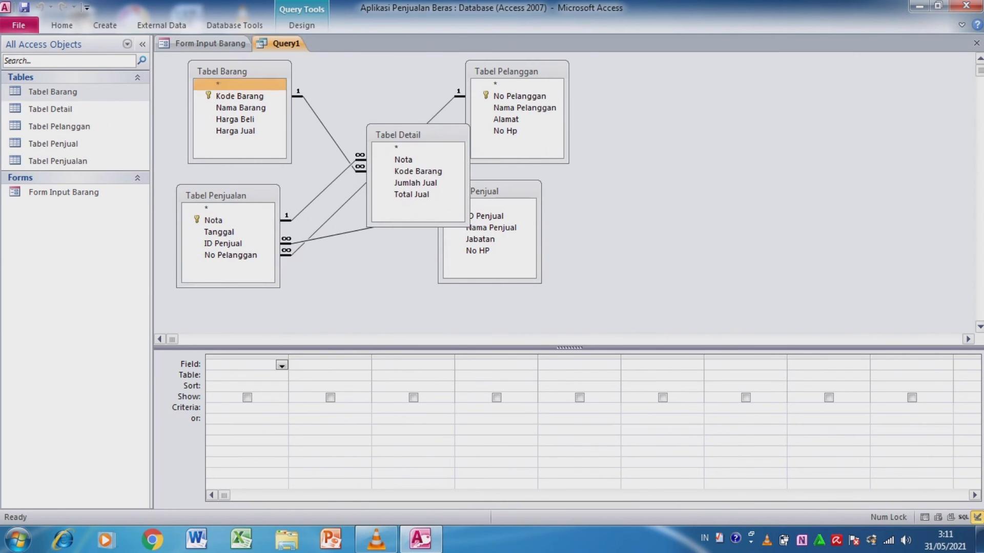
pyautogui.moveTo(222, 71); pyautogui.dragTo(845, 105)
pyautogui.moveTo(506, 71); pyautogui.dragTo(379, 255)
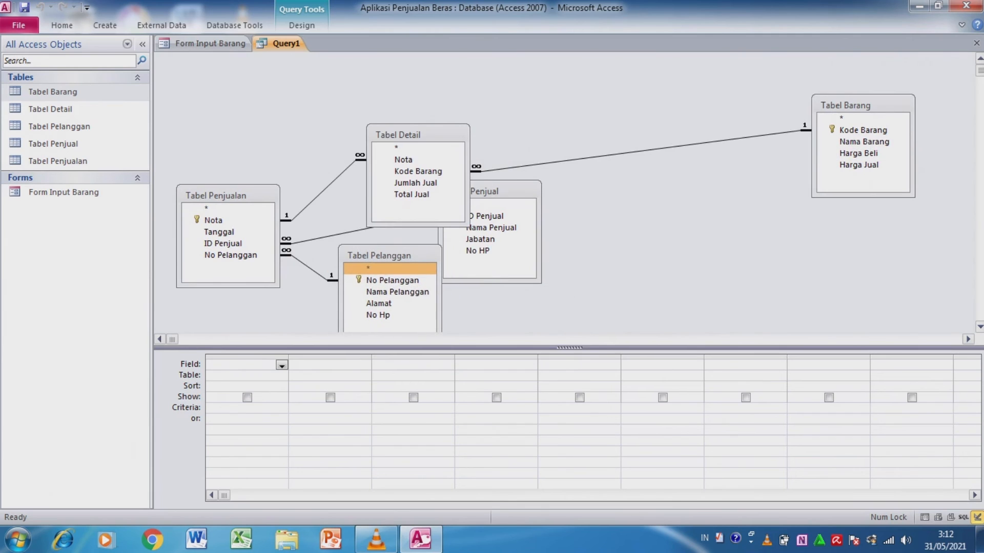
pyautogui.scroll(-3, 564, 192)
pyautogui.moveTo(379, 186); pyautogui.dragTo(384, 234)
pyautogui.moveTo(493, 122); pyautogui.dragTo(552, 188)
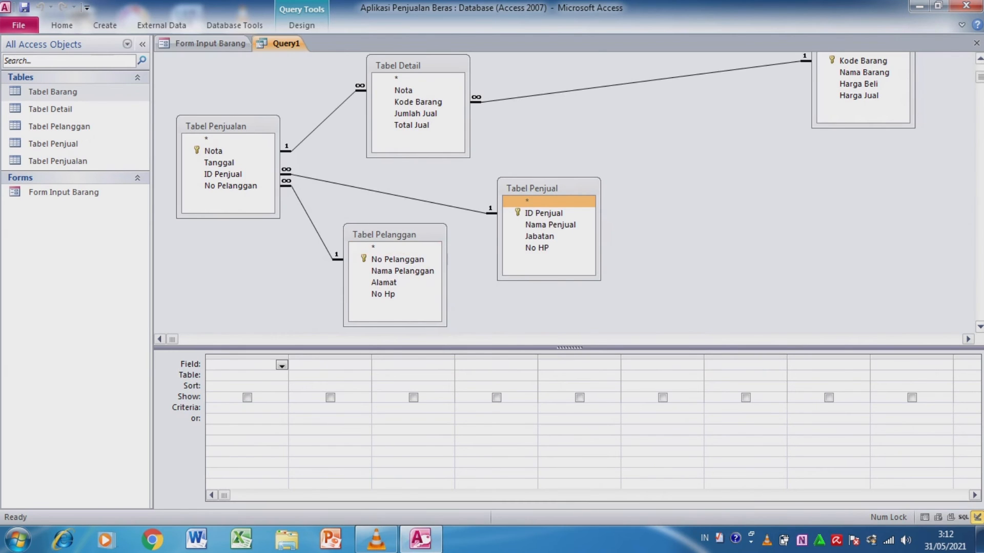
pyautogui.scroll(3, 563, 192)
pyautogui.moveTo(848, 105); pyautogui.dragTo(850, 146)
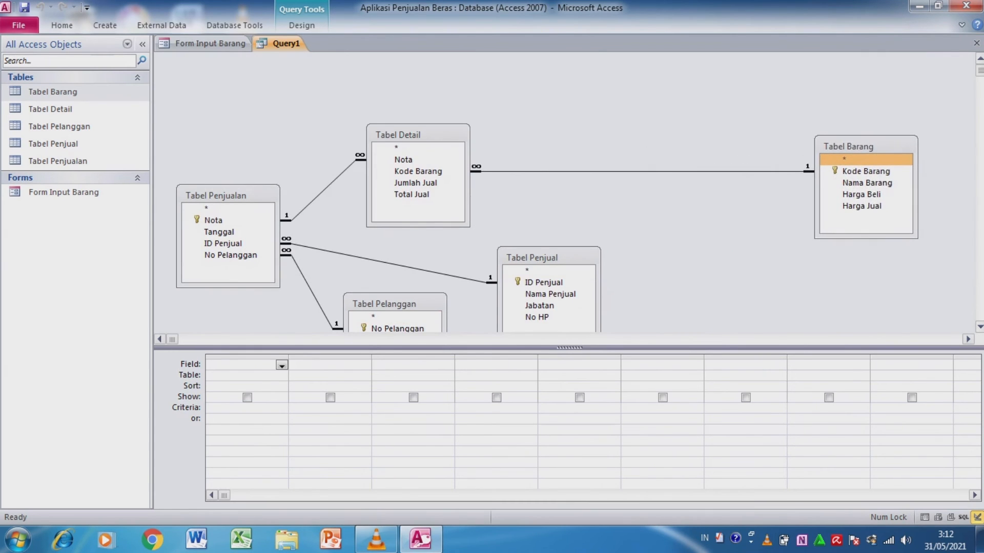
# - Add No Pelanggan and Nama Pelanggan from Tabel Pelanggan to the query's fields
pyautogui.scroll(-3, 563, 192)
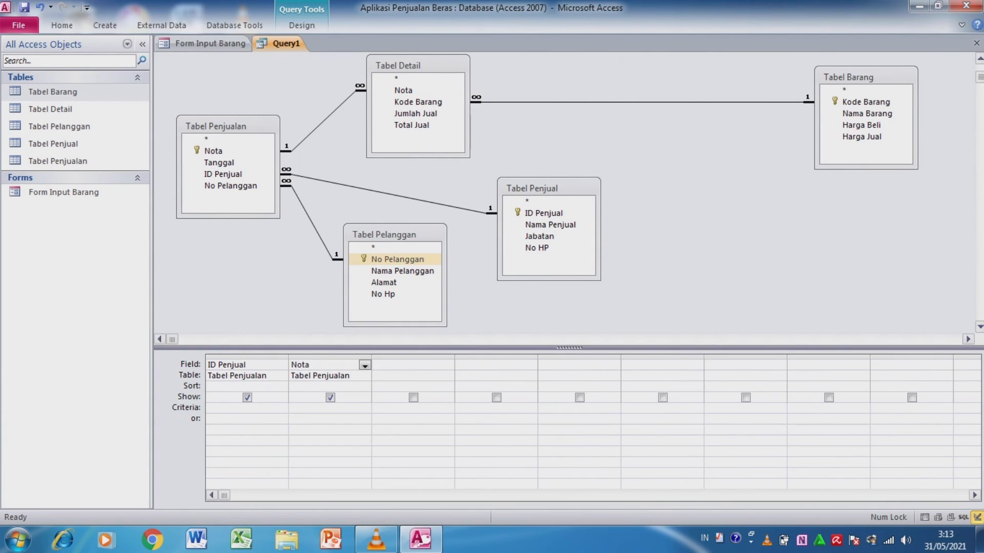
pyautogui.doubleClick(397, 259)
pyautogui.click(383, 283)
pyautogui.doubleClick(403, 271)
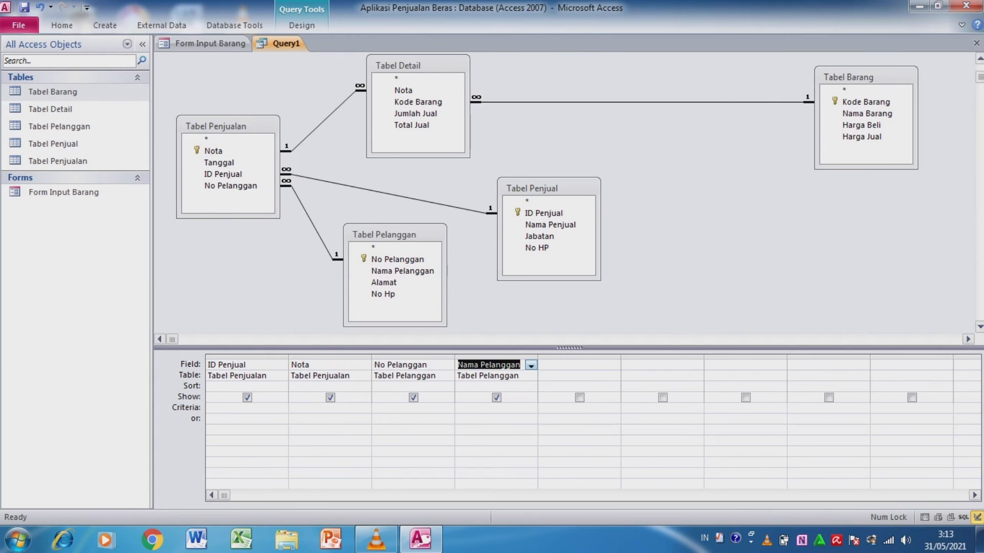
# - Add Kode Barang from Tabel Detail, Nama Barang and Harga Jual from Tabel Barang, and Jumlah Jual from Tabel Detail to the query
pyautogui.click(417, 102)
pyautogui.doubleClick(418, 102)
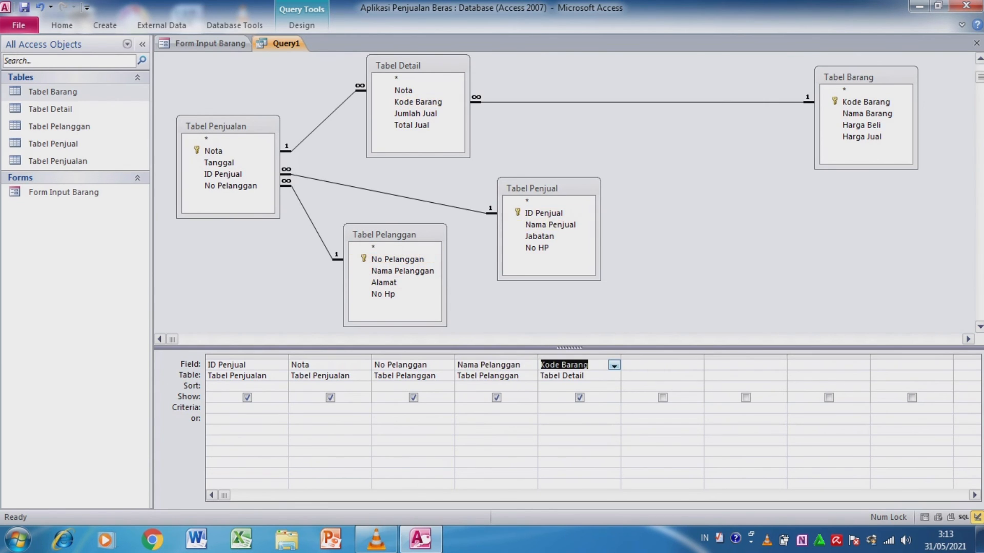
pyautogui.click(867, 113)
pyautogui.doubleClick(867, 113)
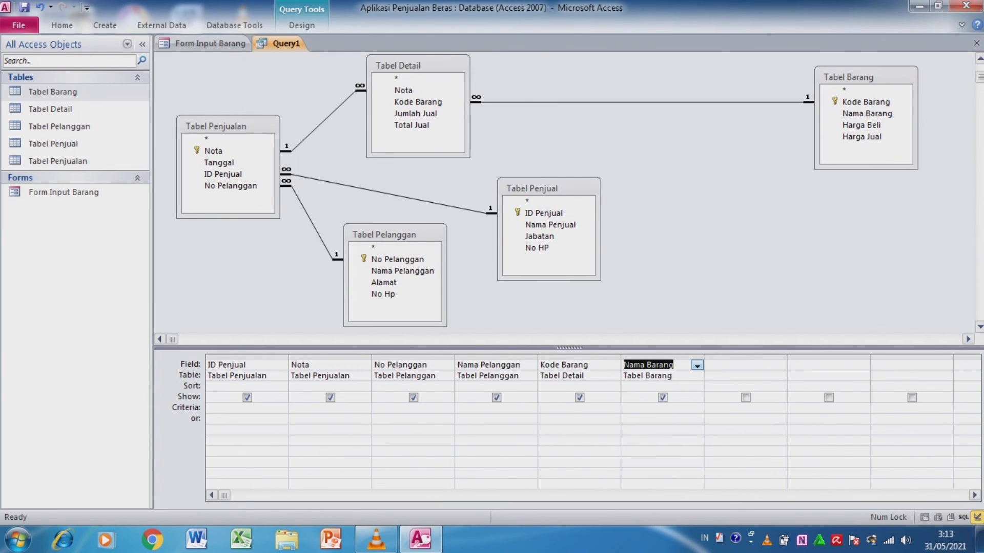
pyautogui.doubleClick(862, 137)
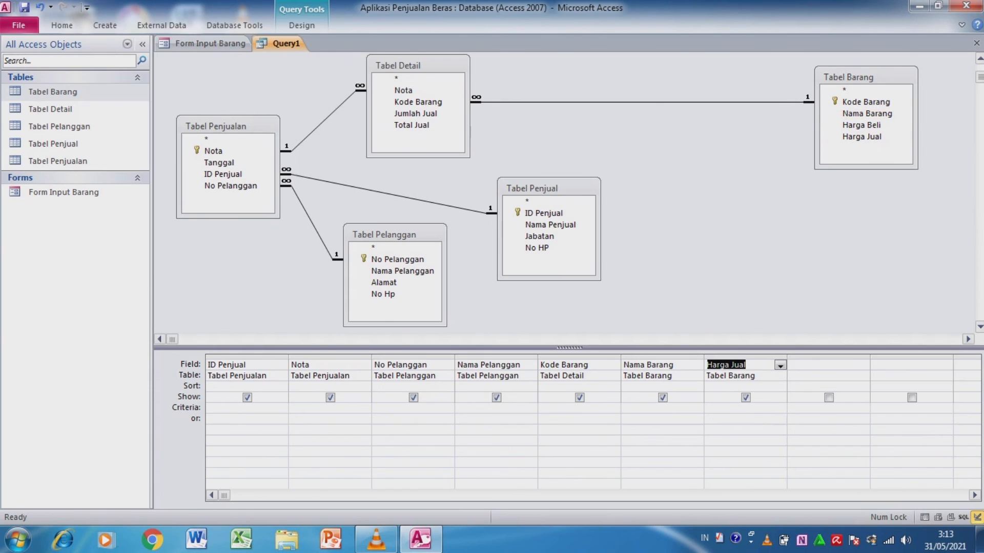
pyautogui.doubleClick(415, 114)
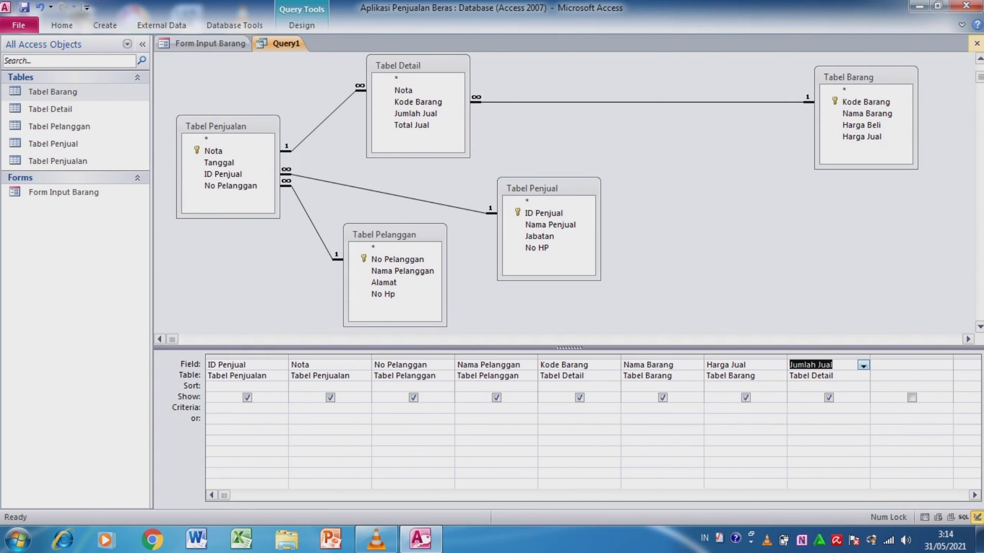
# - Close the query design and save it as Query Penjualan
pyautogui.click(976, 44)
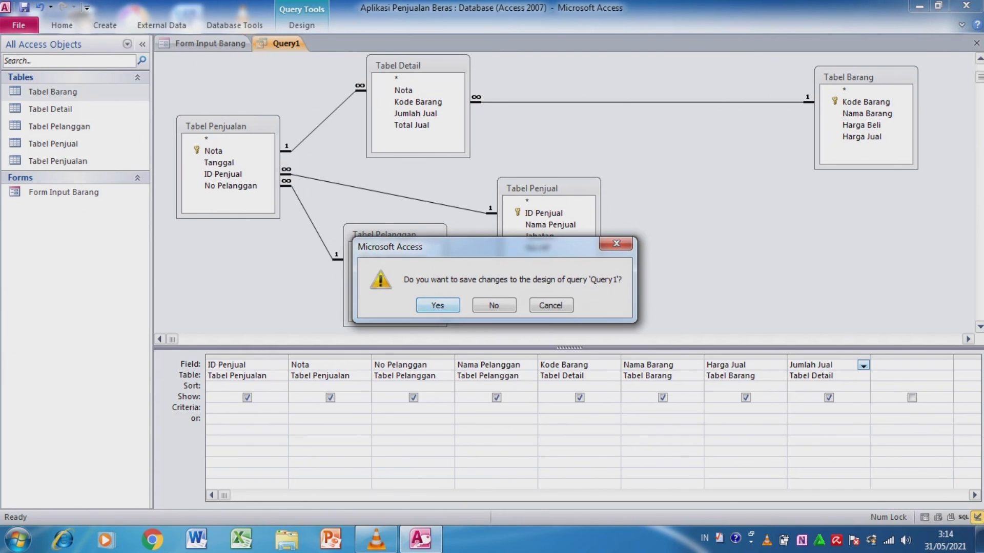
pyautogui.press('Return')
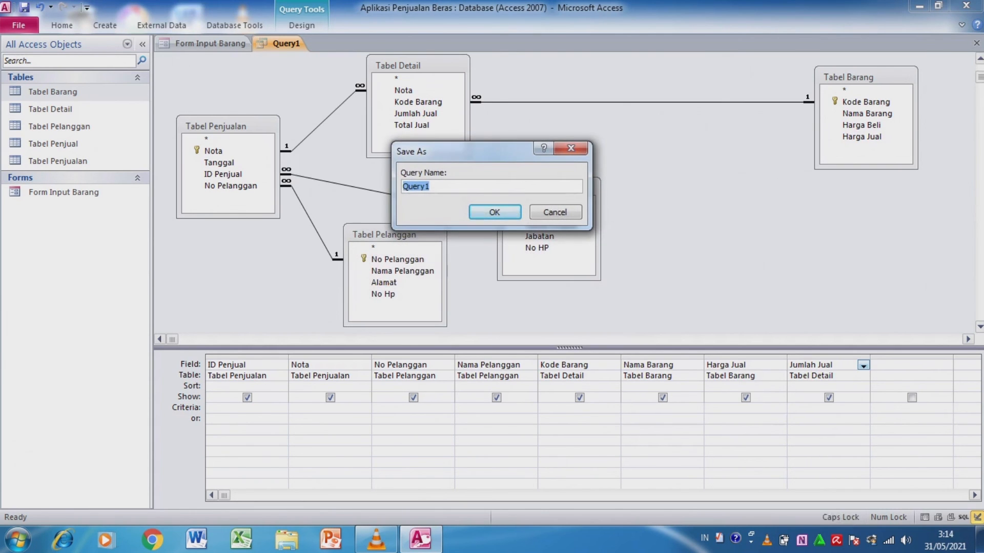
pyautogui.press('BackSpace')
pyautogui.write('Query Penjuaa')
pyautogui.press('BackSpace')
pyautogui.write('lan')
pyautogui.press('Return')
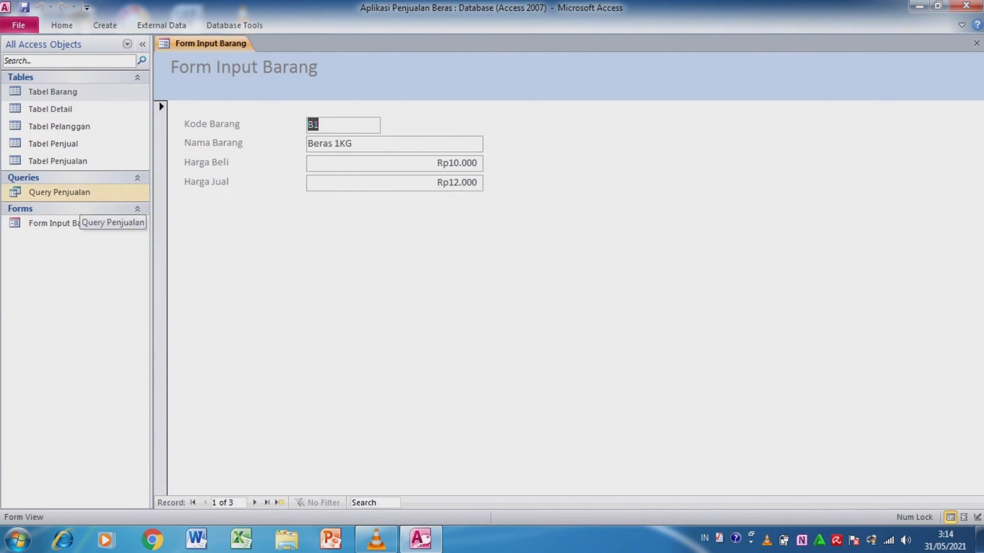
# - Start a Form Wizard form with all fields of Query Penjualan, keeping the suggested data view and the Datasheet subform layout
pyautogui.click(60, 192)
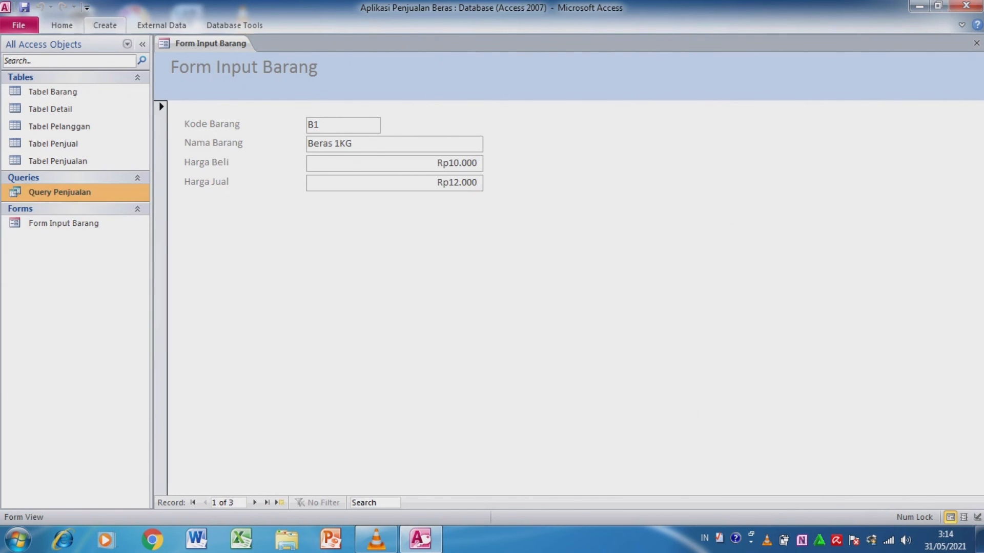
pyautogui.click(104, 25)
pyautogui.click(356, 43)
pyautogui.click(465, 247)
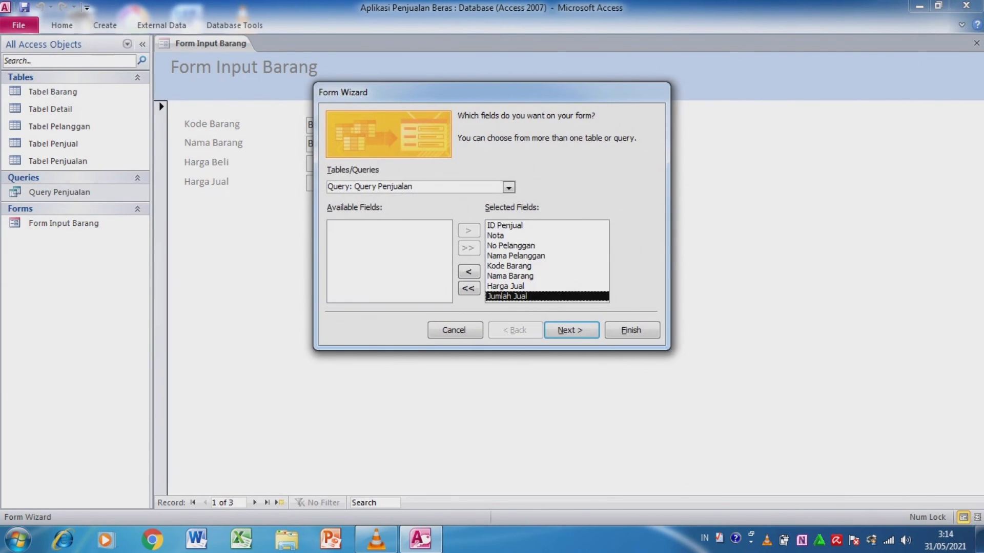
pyautogui.click(571, 330)
pyautogui.click(570, 329)
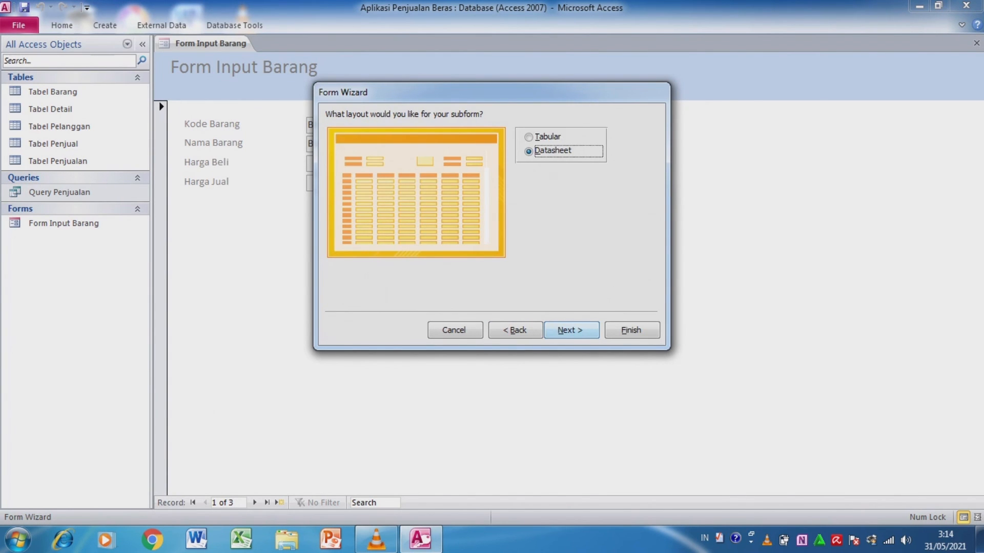
pyautogui.click(571, 330)
# - Title the main form Form Penjualan and the subform Form Detail Subform, and finish creating them
pyautogui.click(569, 133)
pyautogui.press('BackSpace')
pyautogui.press('BackSpace')
pyautogui.press('BackSpace')
pyautogui.press('BackSpace')
pyautogui.press('BackSpace')
pyautogui.press('BackSpace')
pyautogui.press('BackSpace')
pyautogui.press('BackSpace')
pyautogui.press('BackSpace')
pyautogui.press('BackSpace')
pyautogui.press('BackSpace')
pyautogui.press('BackSpace')
pyautogui.press('BackSpace')
pyautogui.press('BackSpace')
pyautogui.press('BackSpace')
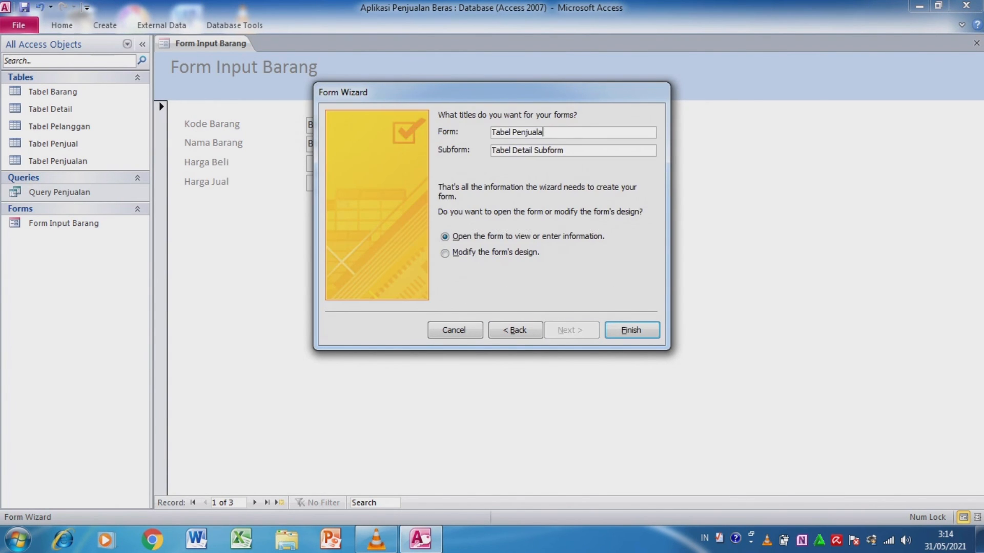
pyautogui.write('Form Penjualan')
pyautogui.click(569, 150)
pyautogui.press('BackSpace')
pyautogui.press('BackSpace')
pyautogui.press('BackSpace')
pyautogui.press('BackSpace')
pyautogui.press('BackSpace')
pyautogui.press('BackSpace')
pyautogui.press('BackSpace')
pyautogui.press('BackSpace')
pyautogui.press('BackSpace')
pyautogui.press('BackSpace')
pyautogui.press('BackSpace')
pyautogui.press('BackSpace')
pyautogui.press('BackSpace')
pyautogui.press('BackSpace')
pyautogui.press('BackSpace')
pyautogui.press('BackSpace')
pyautogui.press('BackSpace')
pyautogui.press('BackSpace')
pyautogui.press('BackSpace')
pyautogui.press('BackSpace')
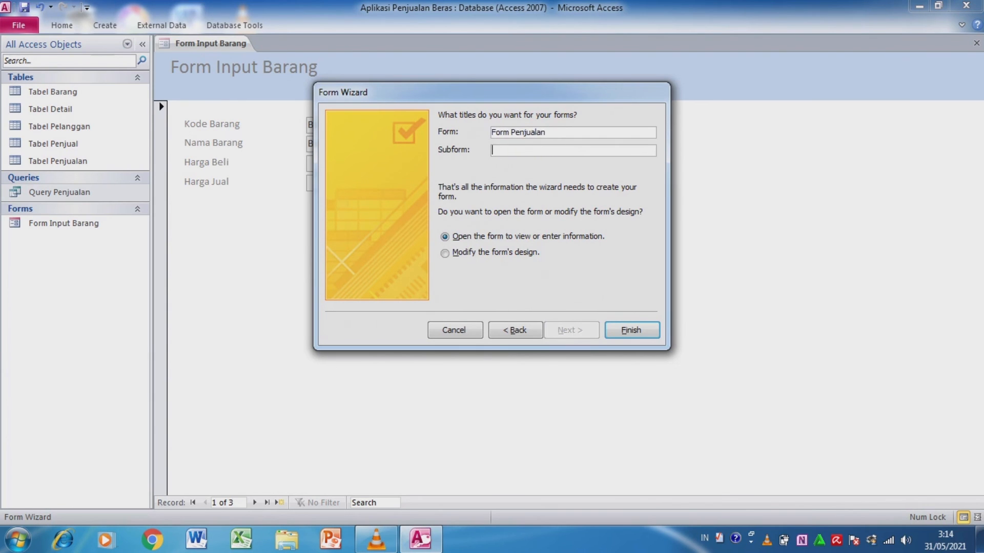
pyautogui.write('Form Detailo Subform')
pyautogui.press('Return')
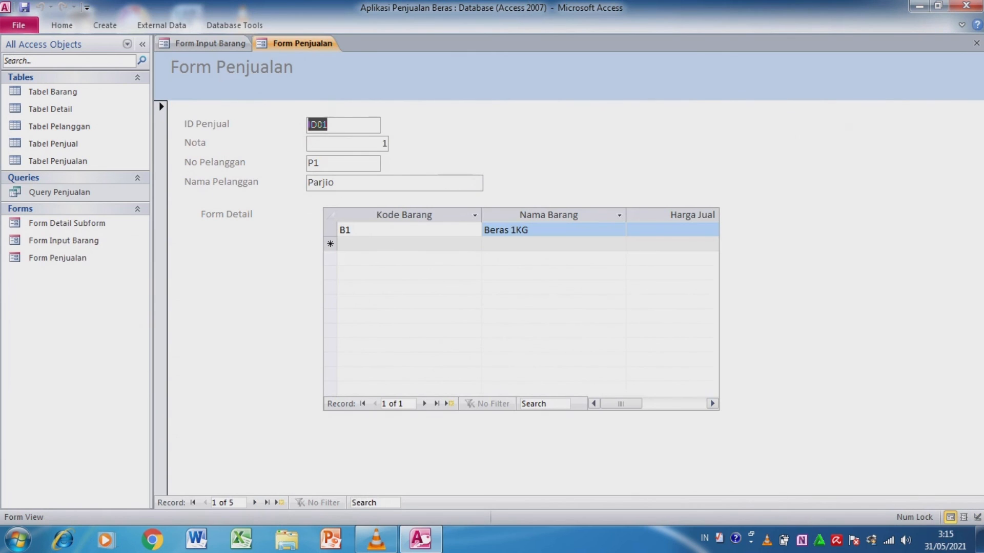
# - Open Form Input Barang and Form Detail Subform to review them
pyautogui.click(102, 225)
pyautogui.doubleClick(97, 241)
pyautogui.click(98, 225)
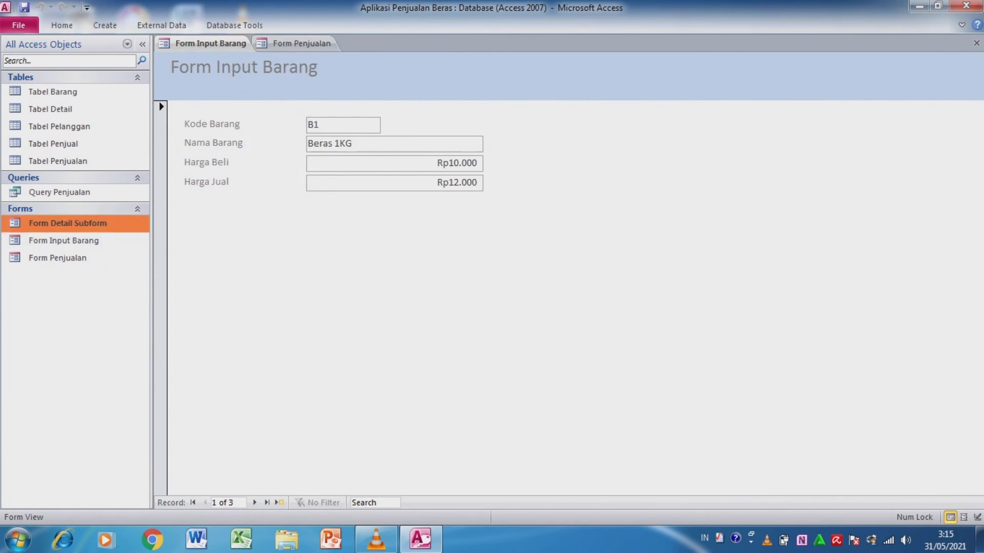
pyautogui.doubleClick(92, 224)
# - Show Form Penjualan and browse through its sales records up to the last one
pyautogui.doubleClick(82, 259)
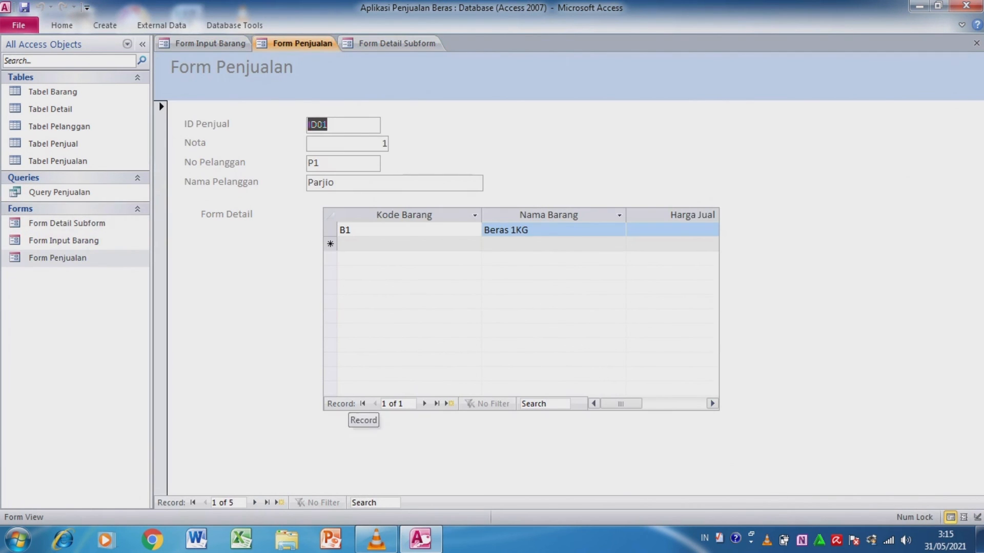
pyautogui.click(254, 502)
pyautogui.click(254, 502)
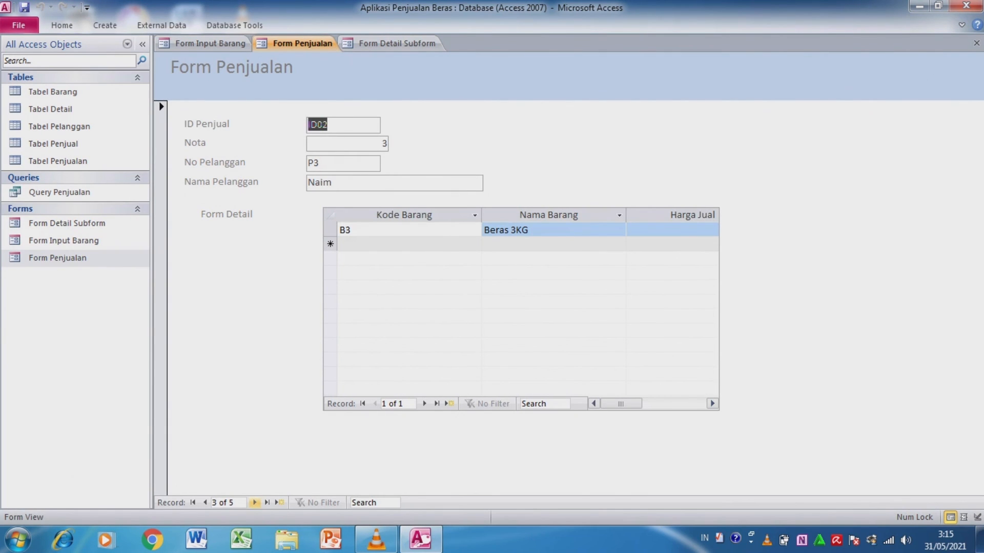
pyautogui.click(254, 502)
pyautogui.click(254, 503)
# - Open Query Penjualan and all five tables, from Tabel Penjualan to Tabel Barang, to review their data
pyautogui.click(59, 192)
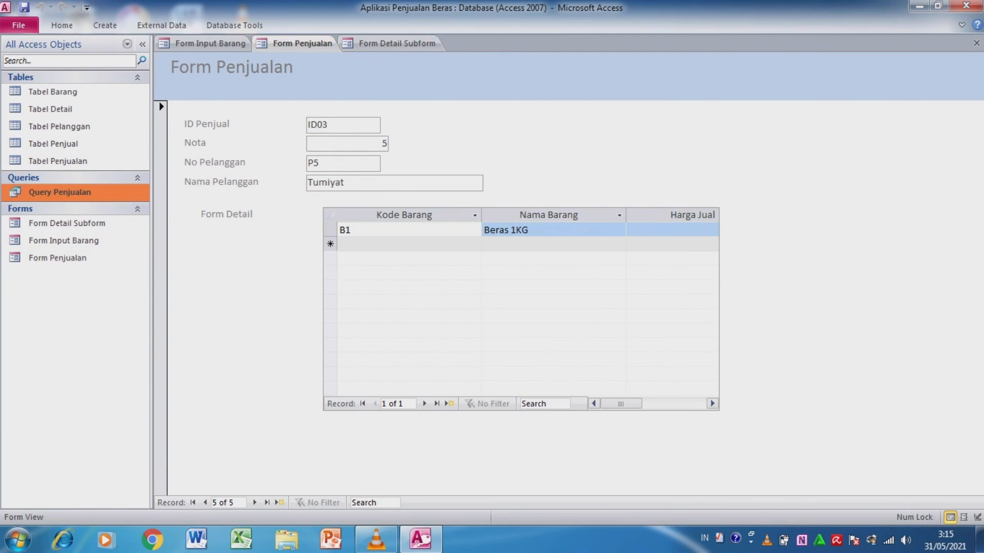
pyautogui.doubleClick(59, 192)
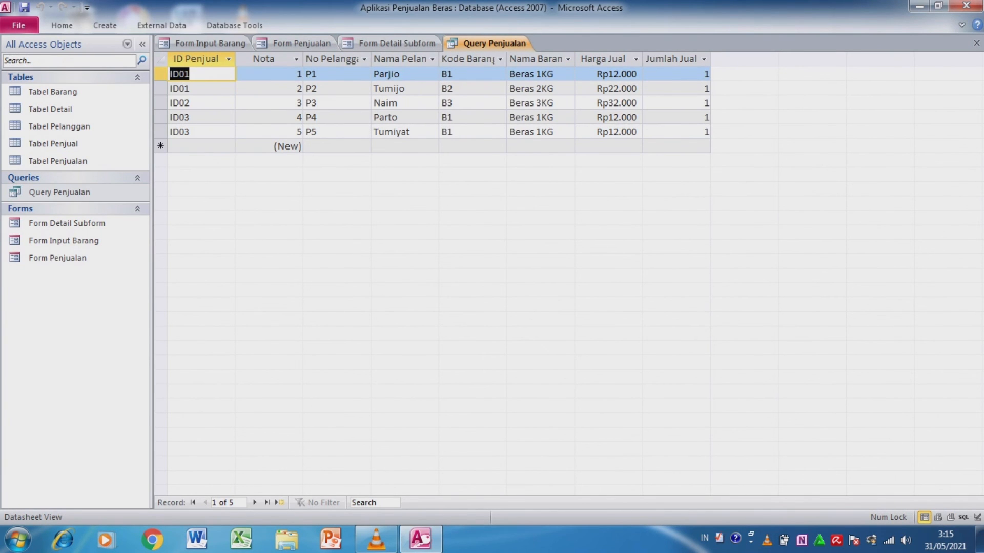
pyautogui.doubleClick(57, 160)
pyautogui.doubleClick(53, 144)
pyautogui.doubleClick(59, 126)
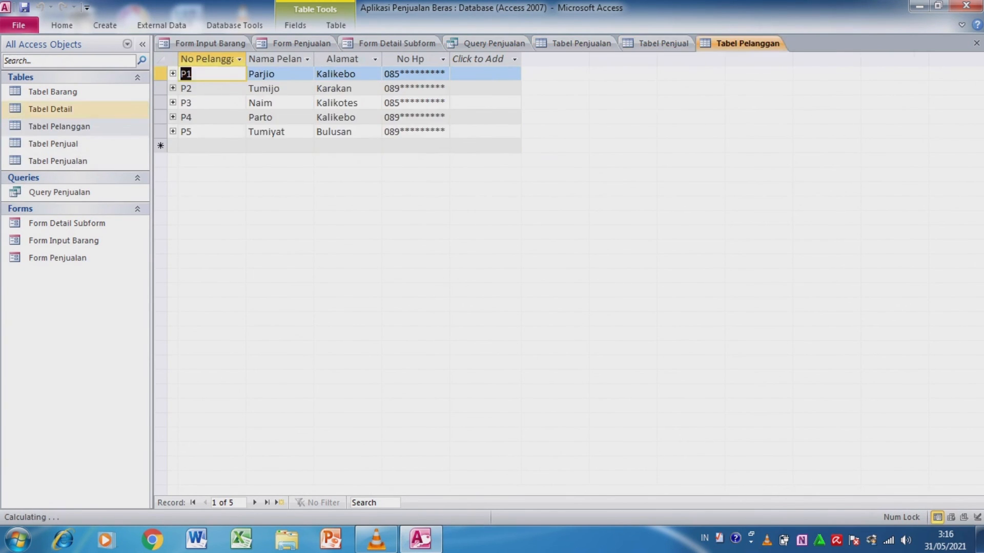
pyautogui.doubleClick(50, 109)
pyautogui.doubleClick(53, 91)
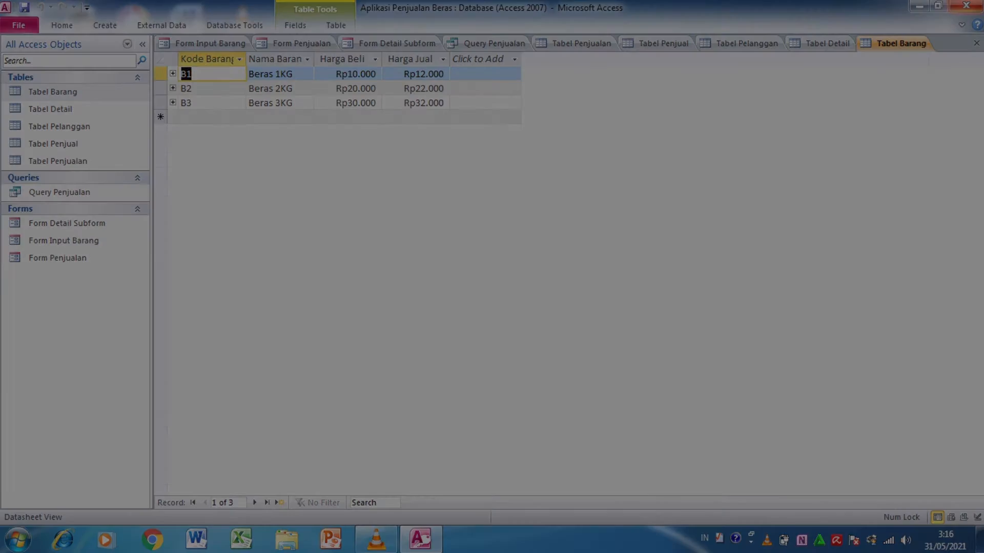